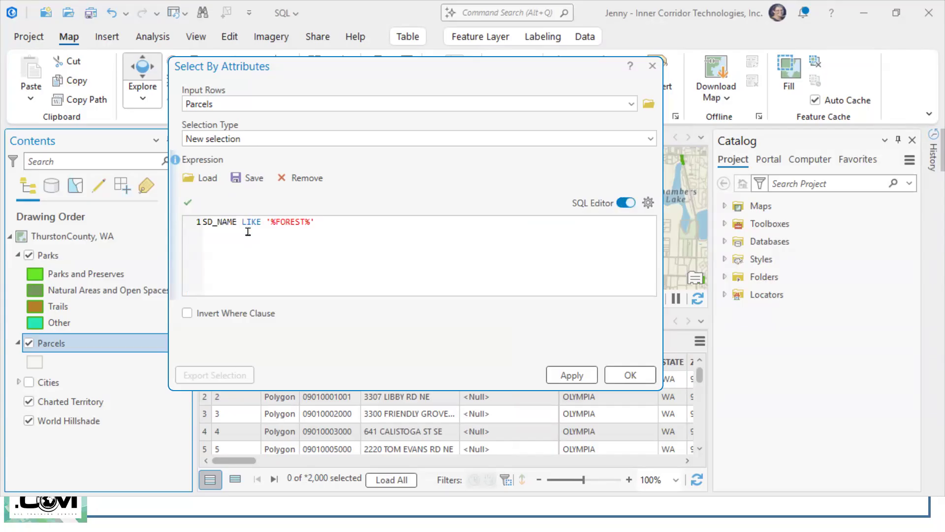
Step: Examine the LIKE operator and the % wildcards around FOREST in the SQL expression, and return to the clause builder
double_click(248, 223)
left_click(367, 279)
scroll(367, 278, "up", 5)
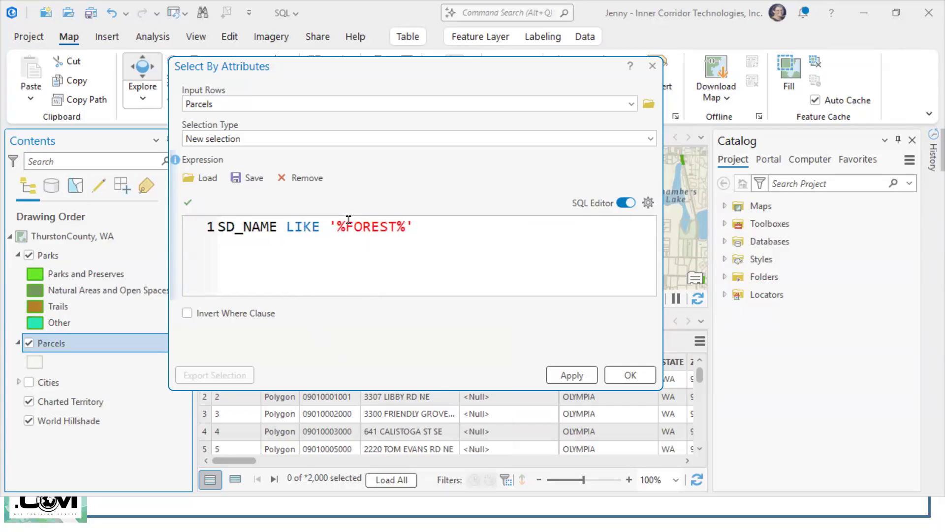
double_click(339, 226)
left_click(401, 279)
left_click_drag(415, 227, 398, 225)
left_click(494, 277)
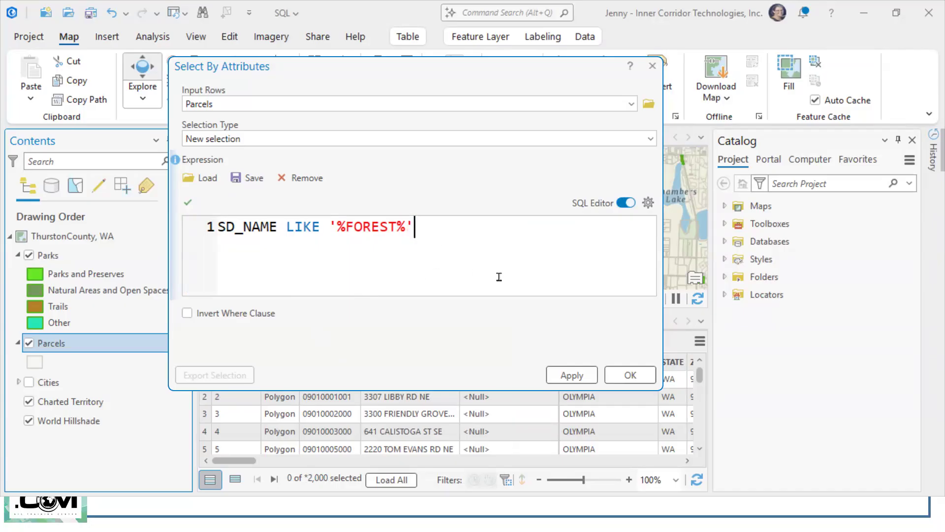
left_click(621, 204)
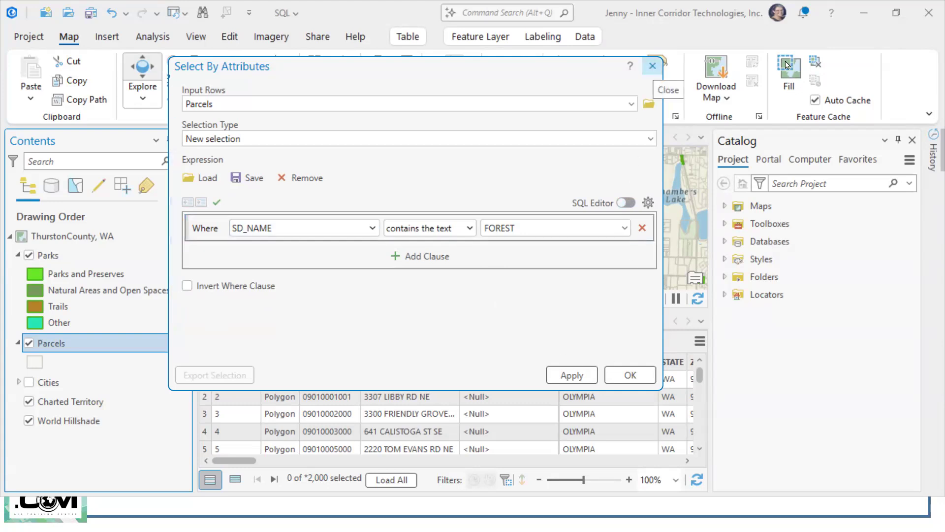
Step: Close the attribute selection without applying it, return to the seminar slides and advance them
left_click(652, 67)
left_click(863, 15)
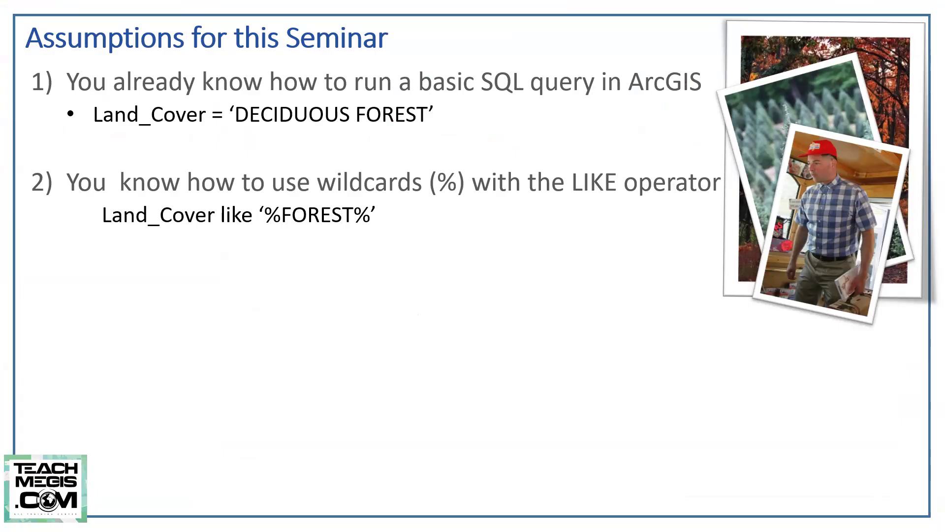
left_click(417, 366)
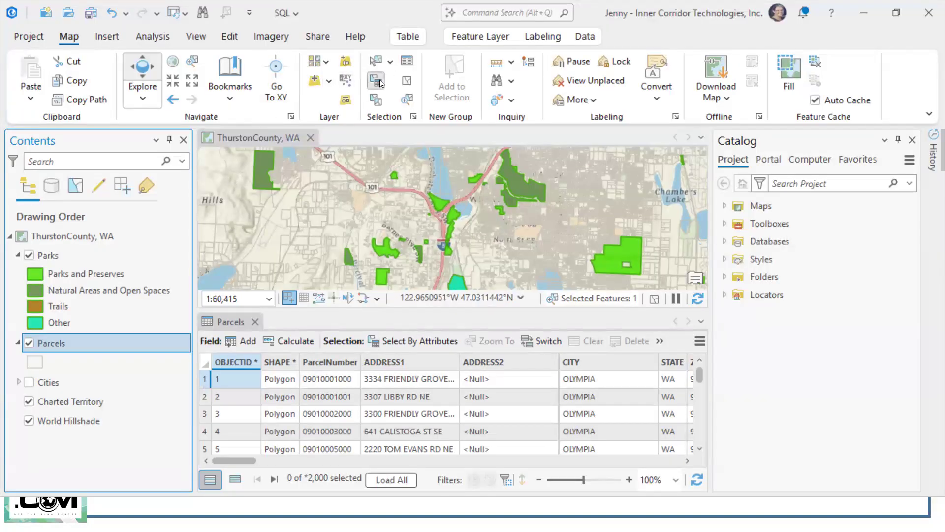
Step: Start a new attribute selection on Parcels with the clause CITY is equal to OLYMPIA
left_click(376, 80)
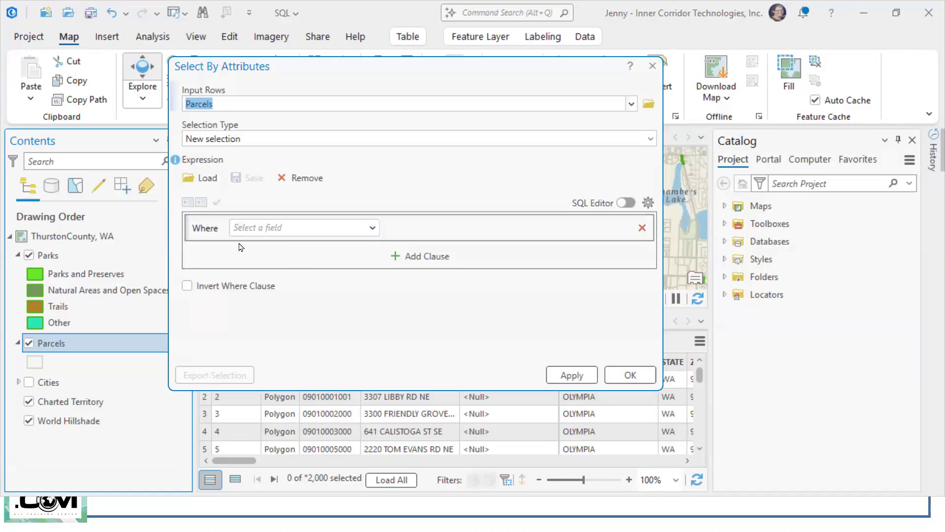
left_click(370, 228)
left_click(310, 319)
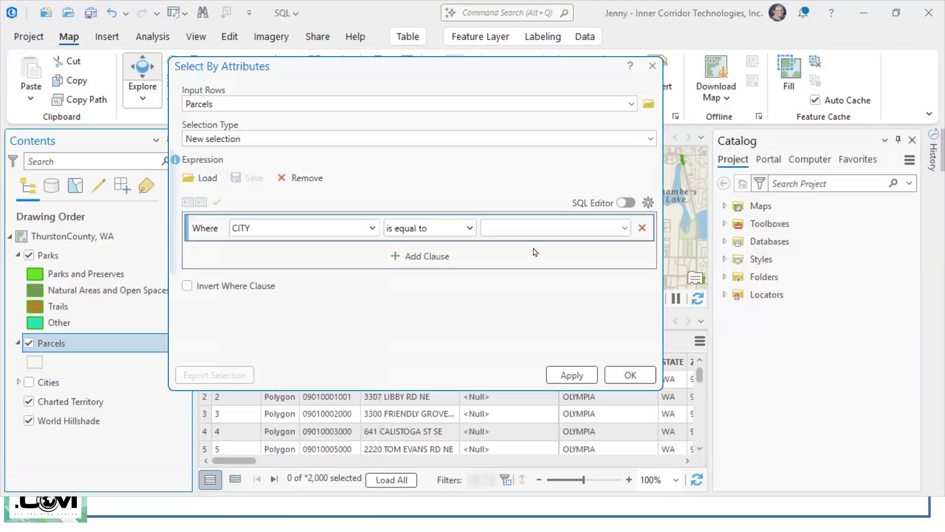
left_click(624, 228)
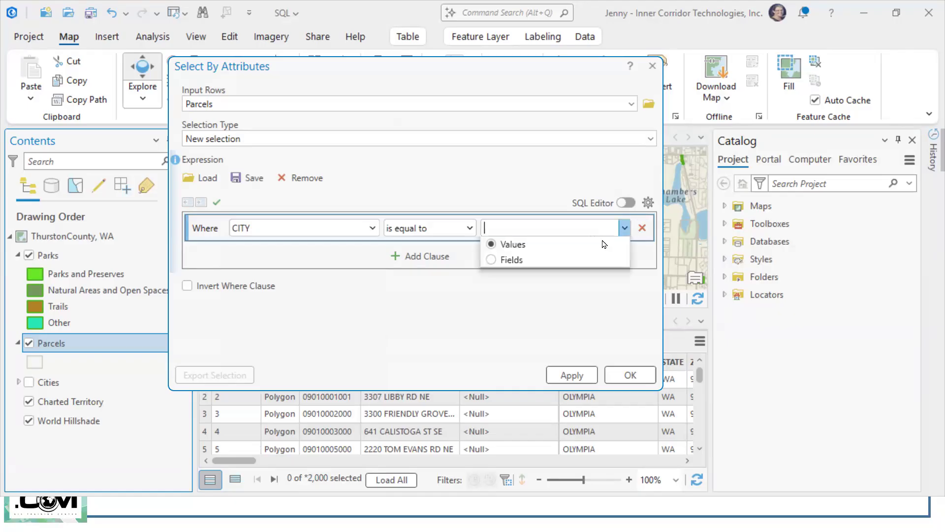
left_click(514, 246)
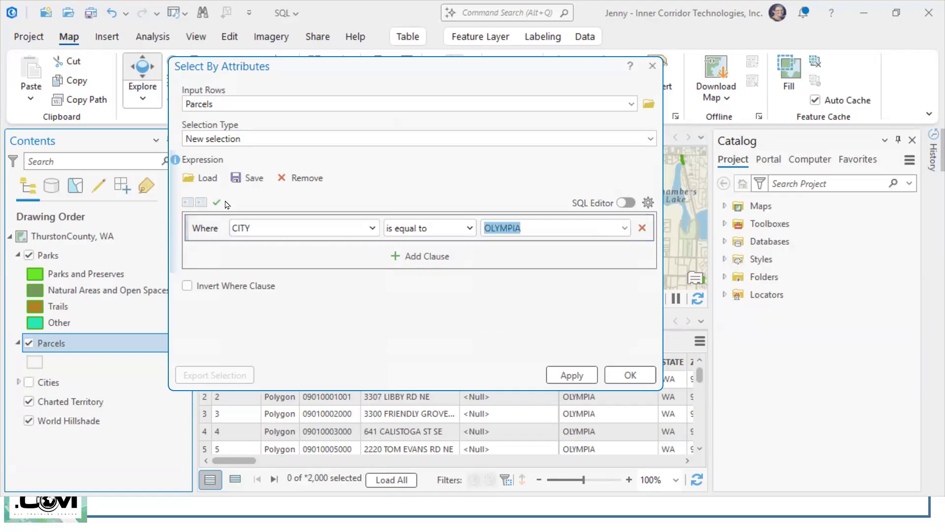
Step: Add a second clause joined with And, and choose TOTAL_ACRES as its field
left_click(417, 256)
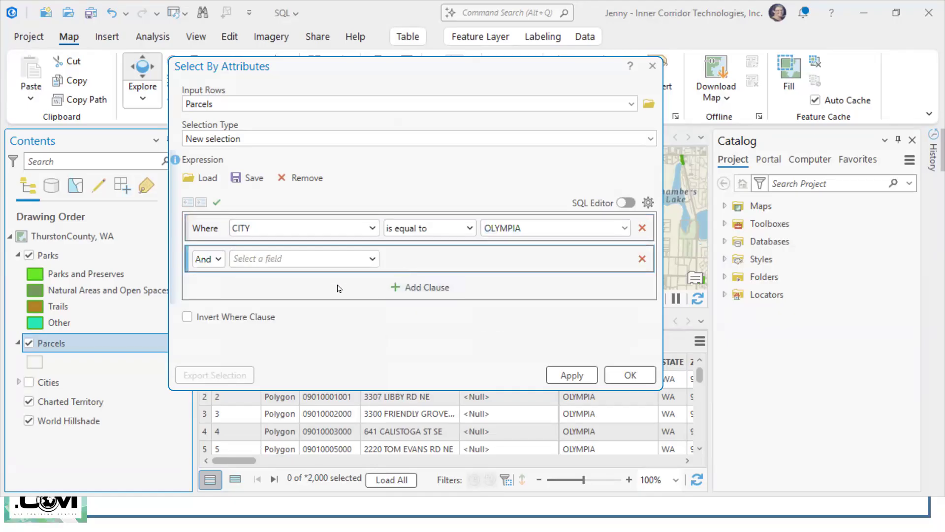
left_click(372, 259)
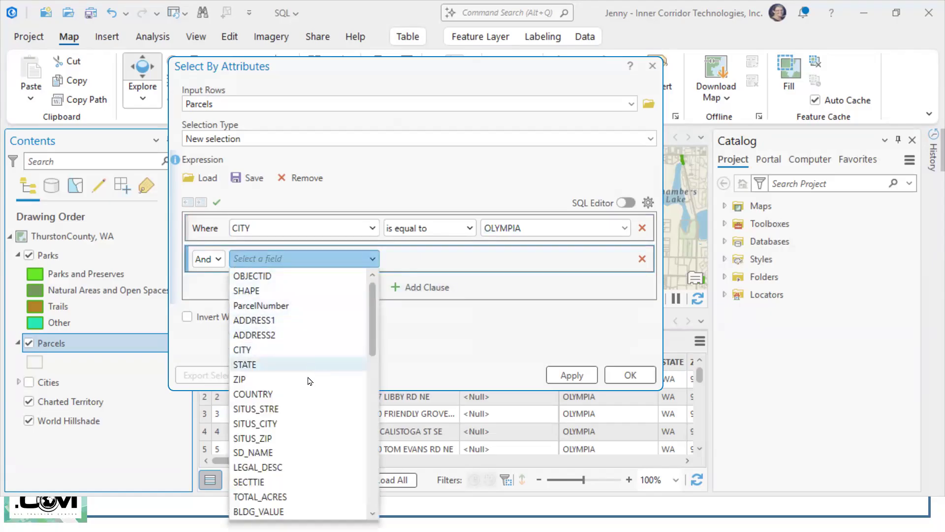
left_click(624, 260)
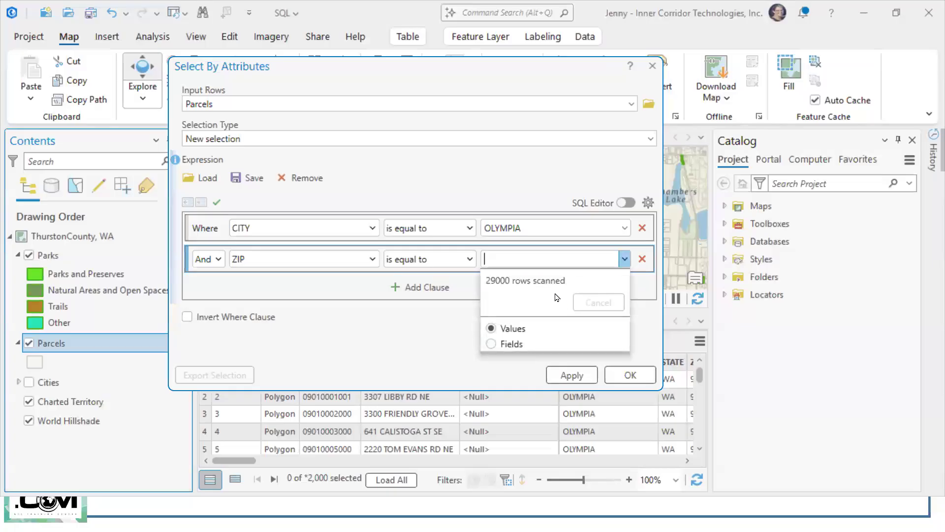
left_click(625, 260)
left_click(465, 259)
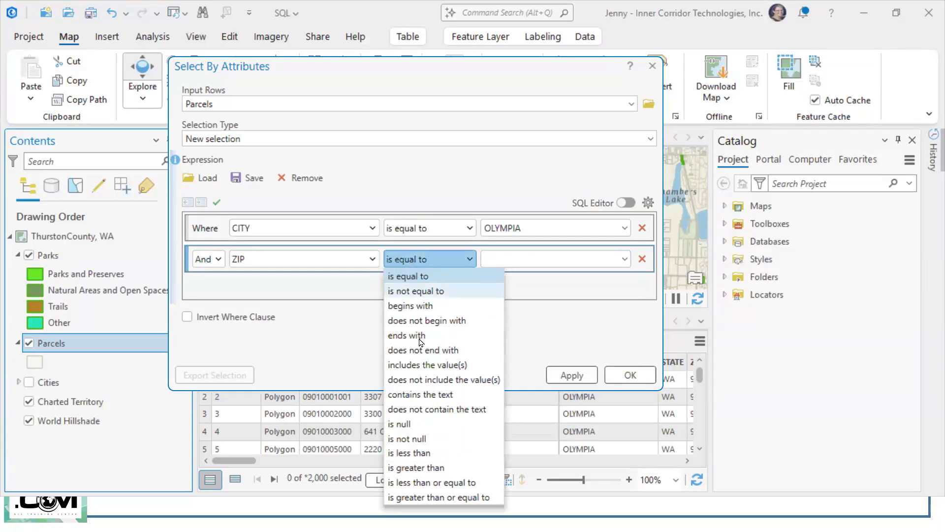
left_click(342, 268)
left_click(373, 258)
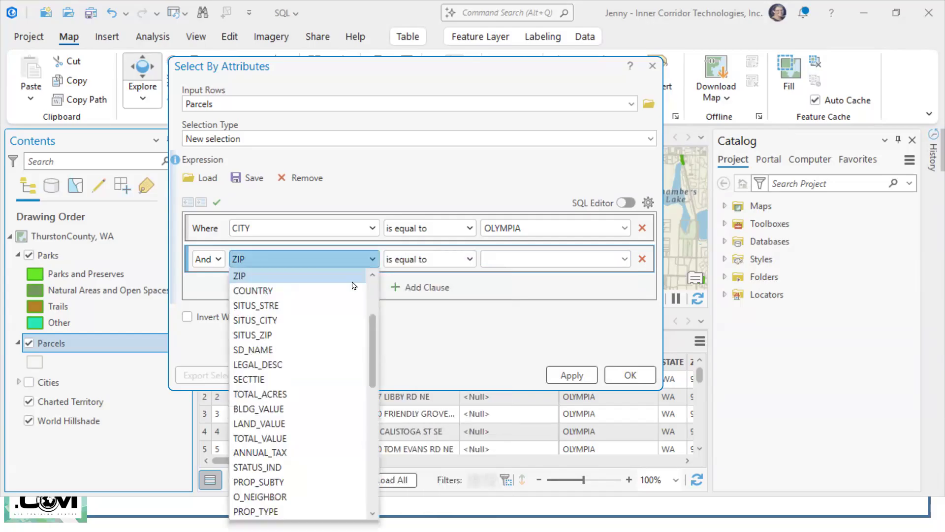
left_click(298, 394)
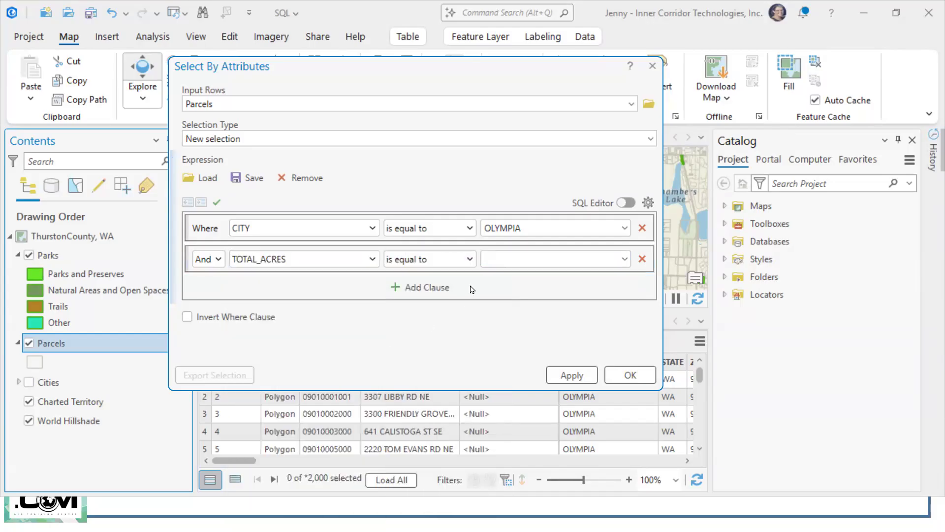
Step: Set the TOTAL_ACRES clause to is less than 10
left_click(468, 260)
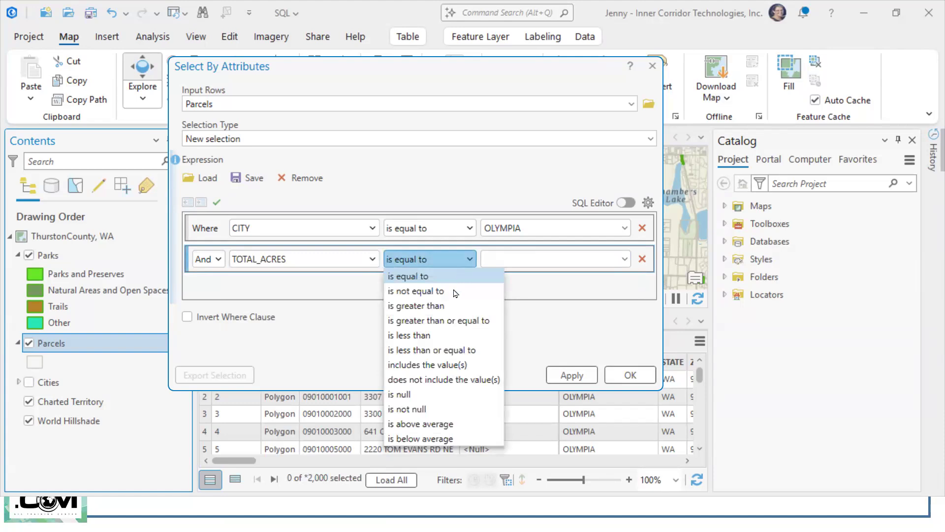
left_click(443, 335)
left_click(508, 258)
type("10")
key("Tab")
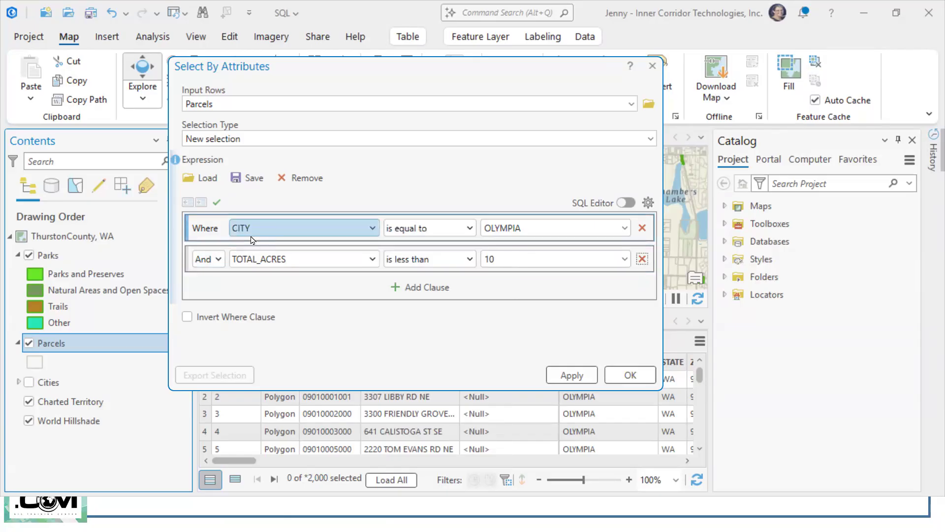
Step: Change the TOTAL_ACRES clause's connector to Or, inspect the query as SQL and return to the clause builder
left_click(217, 259)
left_click(214, 294)
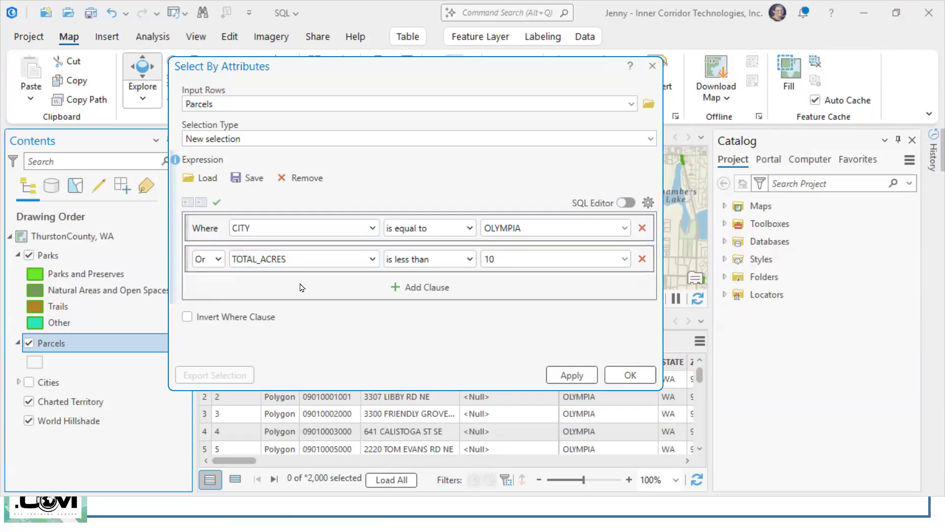
left_click(627, 203)
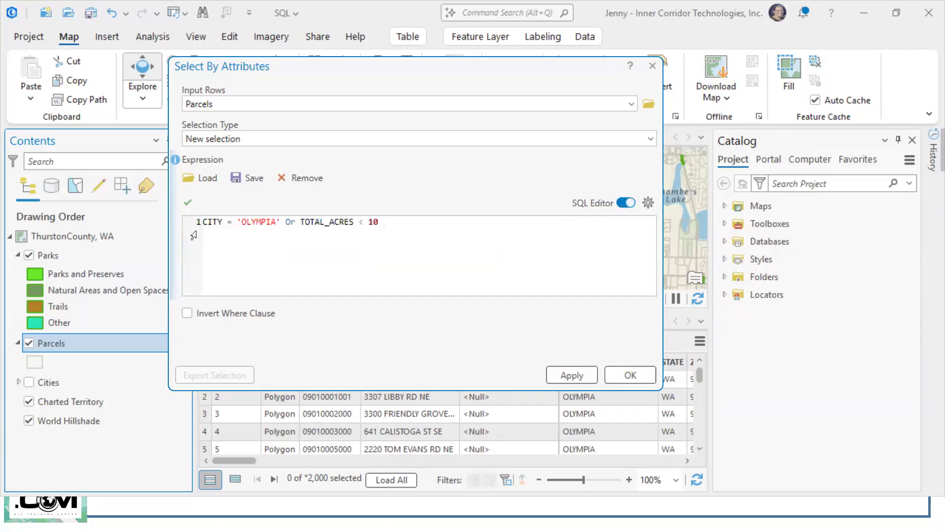
double_click(290, 222)
left_click(624, 204)
Step: Add a third clause joined with Or, and choose BLDG_VALUE as its field
left_click(434, 287)
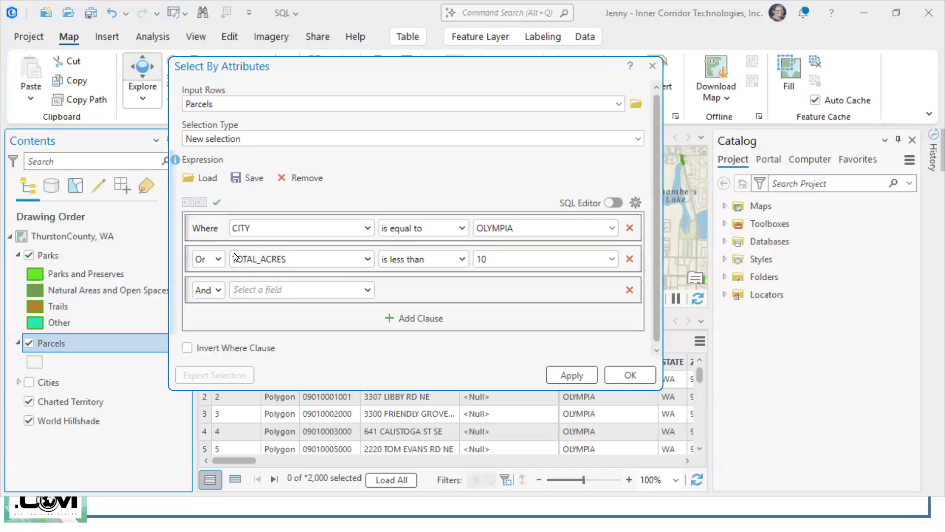
left_click(215, 291)
left_click(210, 321)
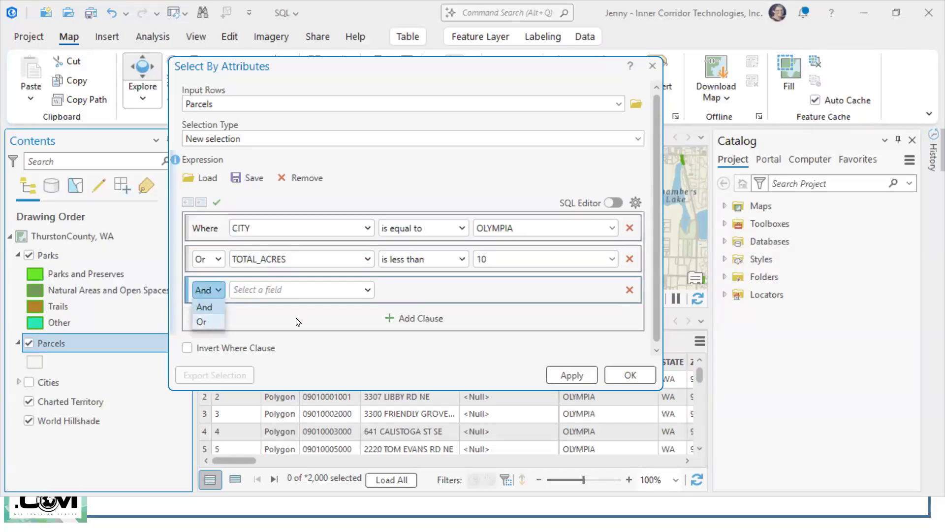
left_click(369, 291)
scroll(319, 203, "down", 1)
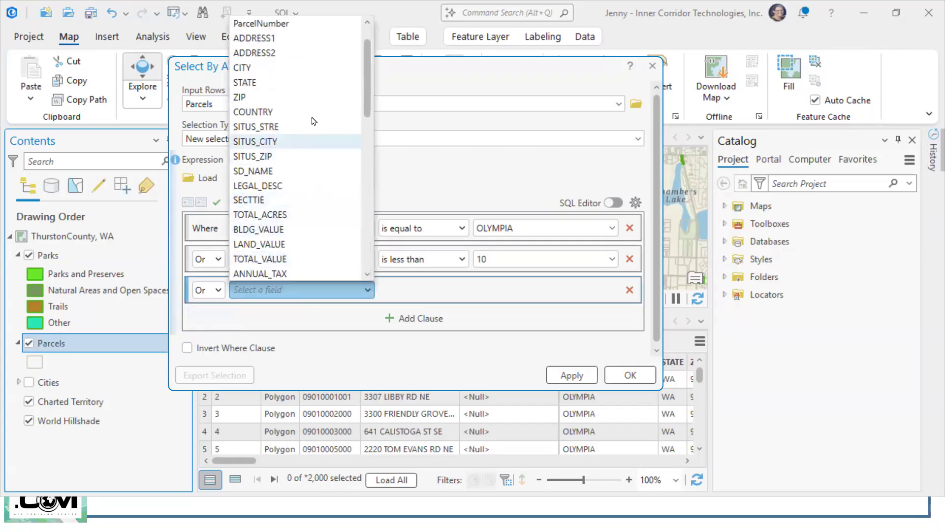
left_click(305, 234)
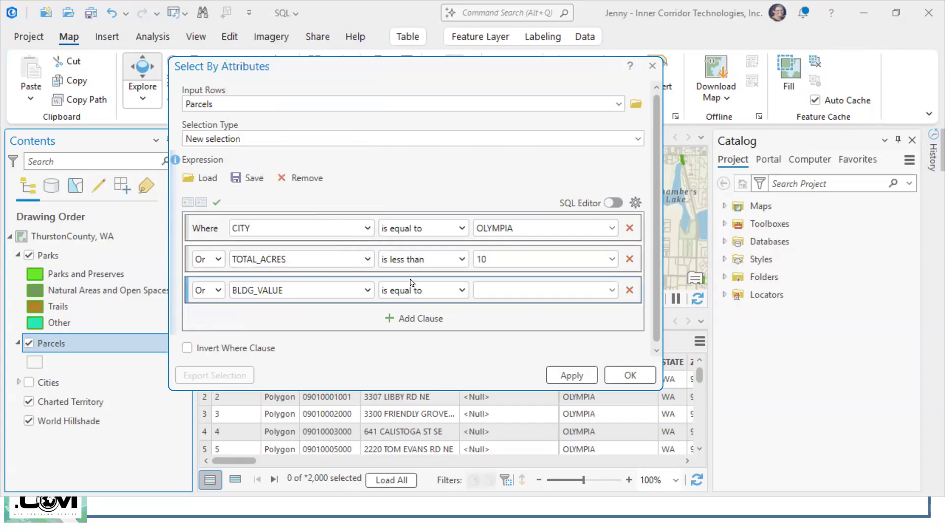
Step: Set the BLDG_VALUE clause to is greater than 200000 and the TOTAL_ACRES clause's connector to And
left_click(457, 291)
left_click(438, 336)
type("200000")
key("Tab")
left_click(218, 259)
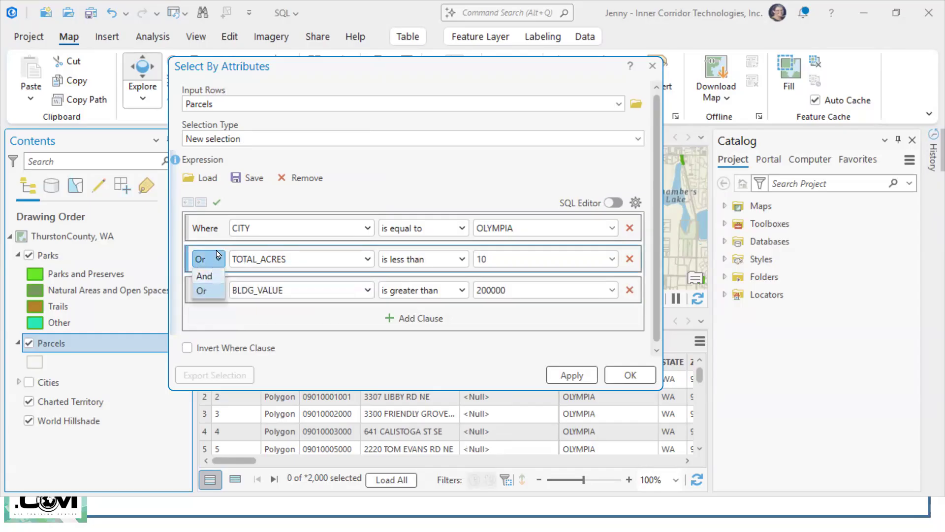
left_click(206, 277)
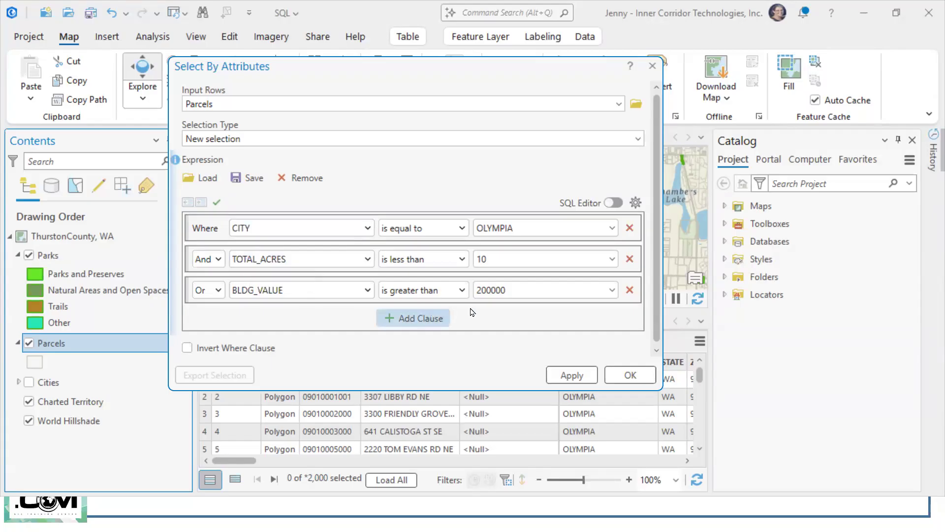
Step: Group the TOTAL_ACRES and BLDG_VALUE clauses together so they are evaluated as one condition
left_click(188, 261)
left_click(188, 290, "shift")
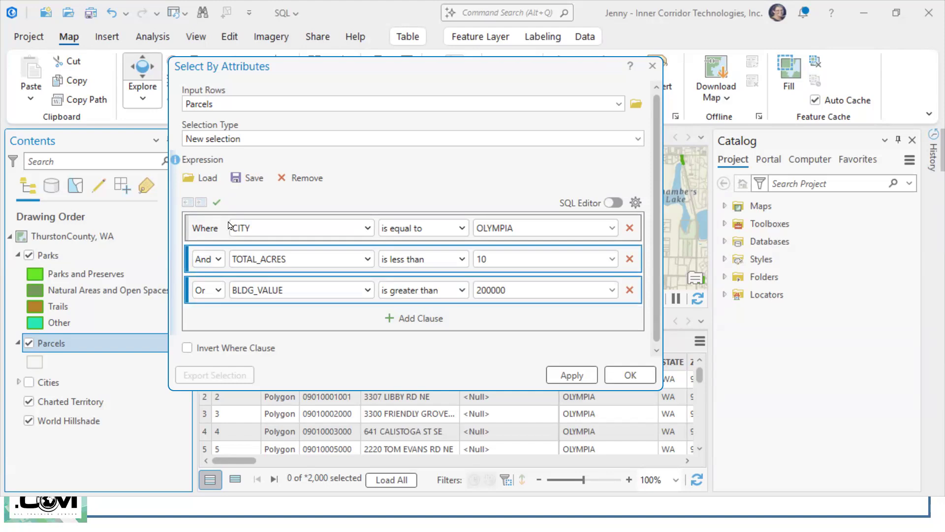
left_click(201, 203)
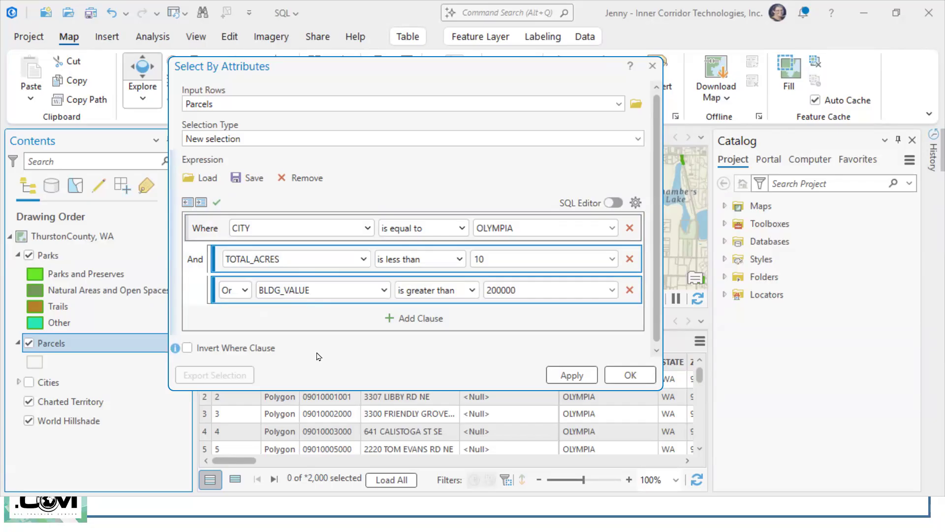
Step: Apply the grouped query to the Parcels layer, close the dialog and return to the seminar slides
left_click(594, 380)
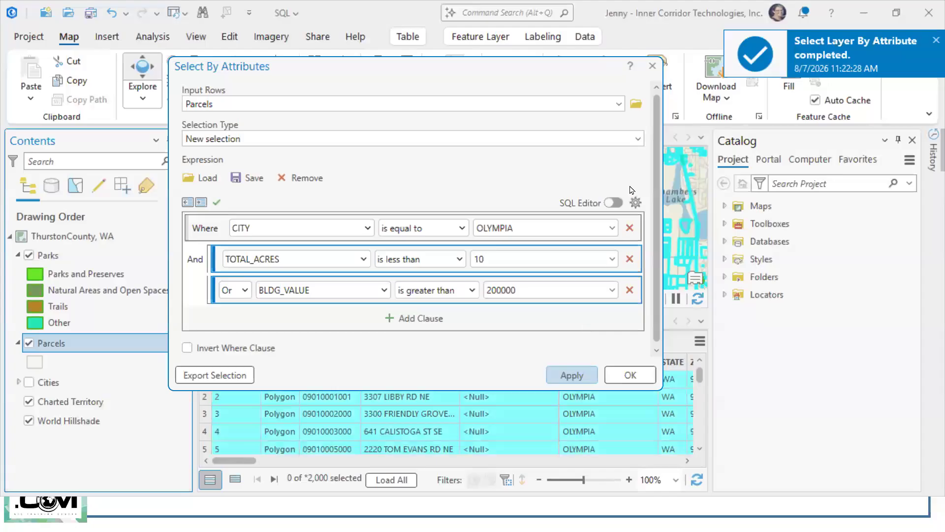
left_click(652, 65)
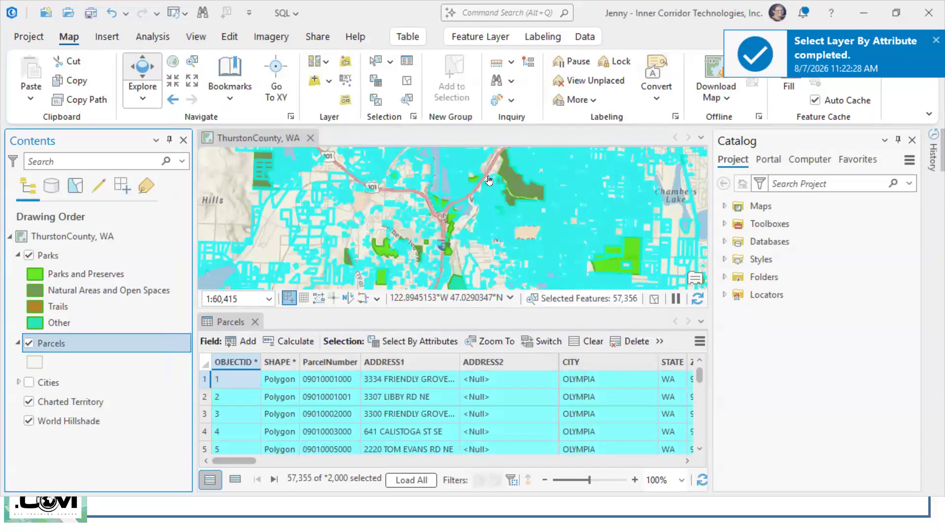
left_click(861, 13)
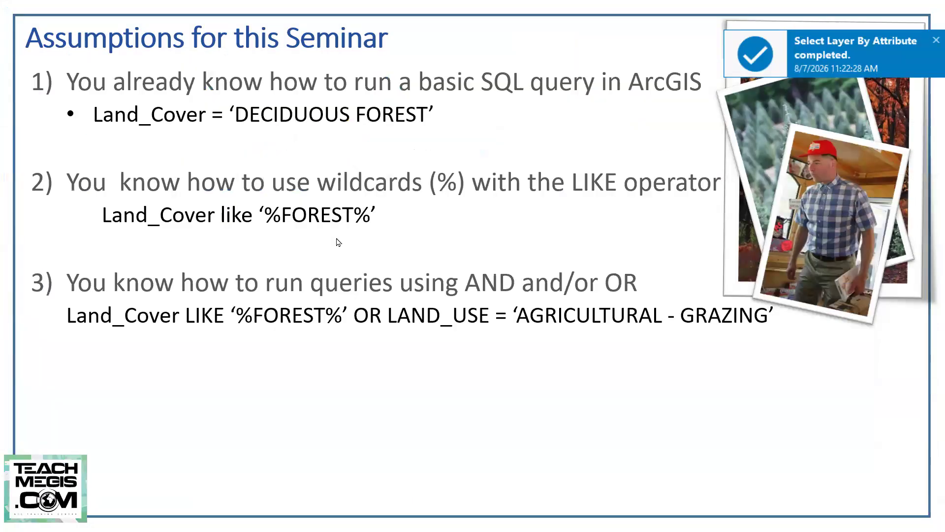
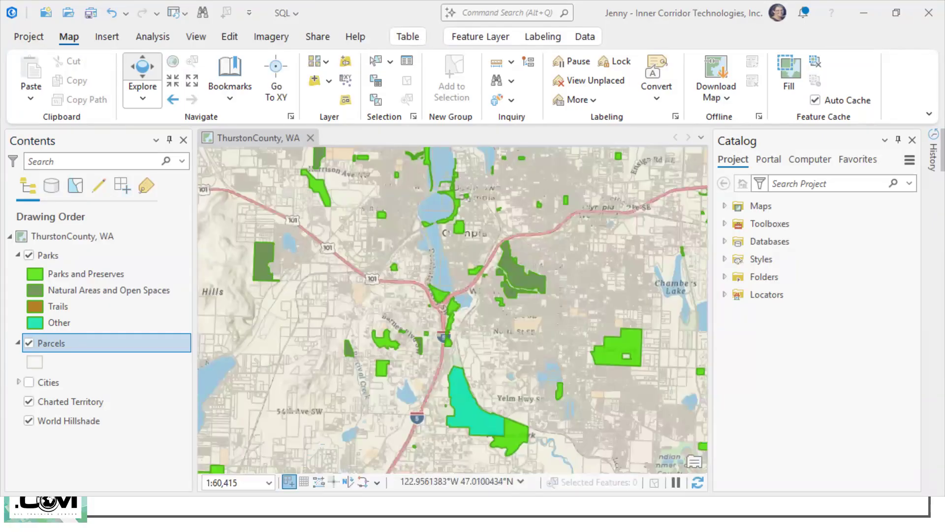
Step: Open the Parcels attribute table, highlight its LAND_VALUE column and dock the table below the map
left_click_drag(468, 266, 450, 287)
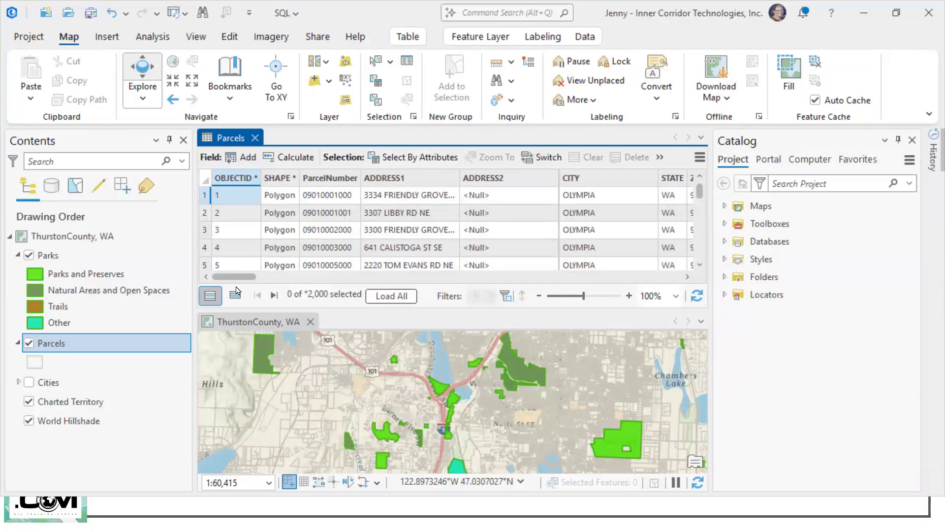
left_click_drag(234, 276, 348, 279)
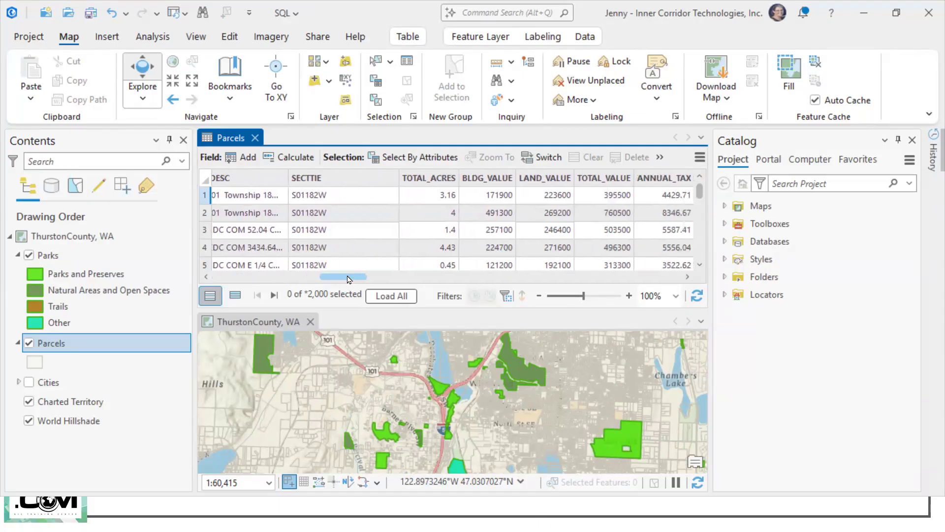
left_click(539, 177)
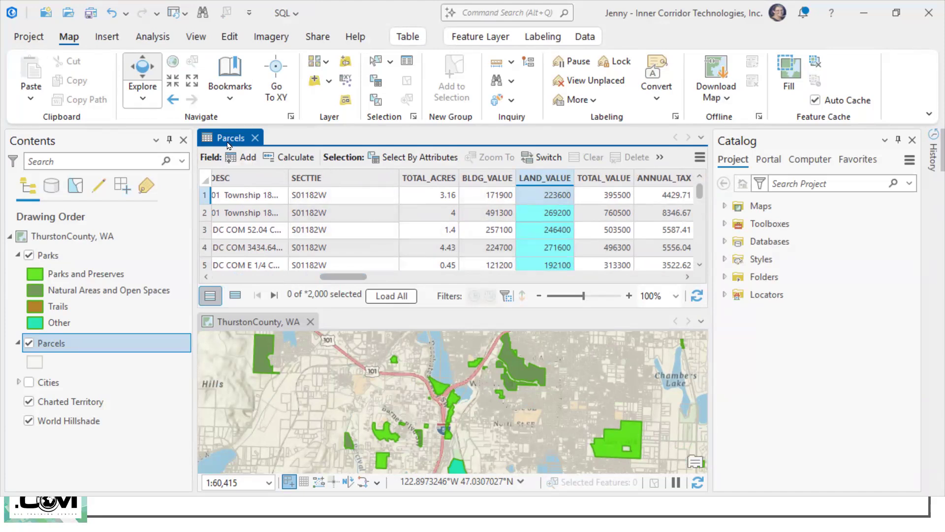
left_click_drag(231, 139, 418, 432)
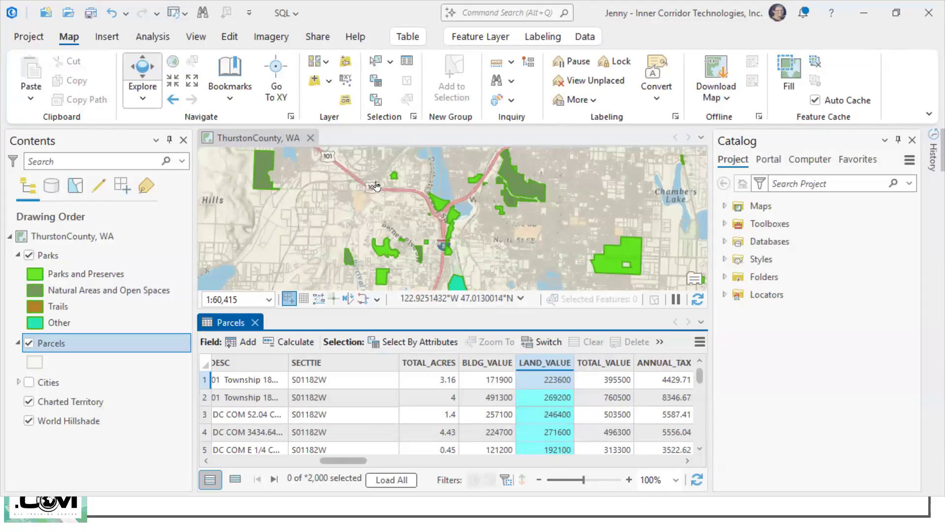
Step: Open Select By Attributes for the Parcels layer and remove all three existing query clauses
left_click(375, 86)
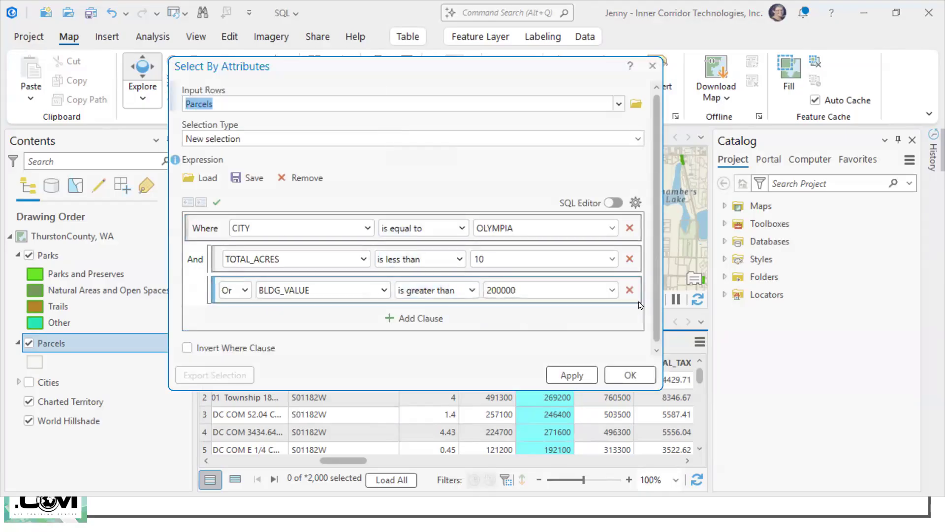
left_click(630, 290)
left_click(640, 258)
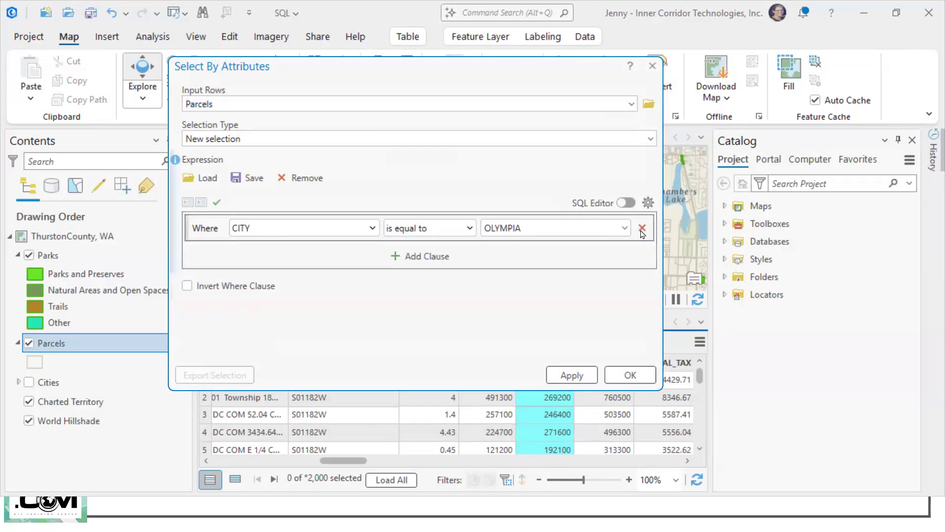
left_click(642, 228)
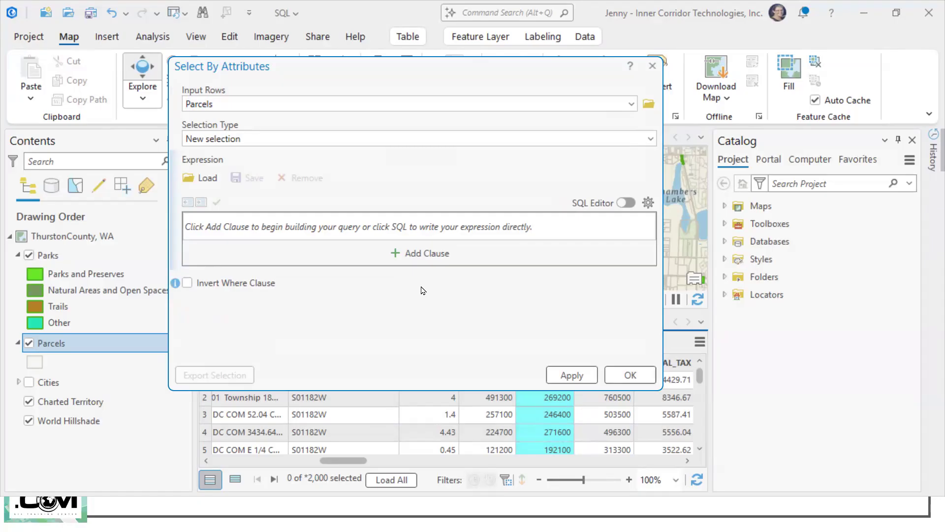
Step: Add a clause selecting parcels where LAND_VALUE is greater than 200000
left_click(424, 257)
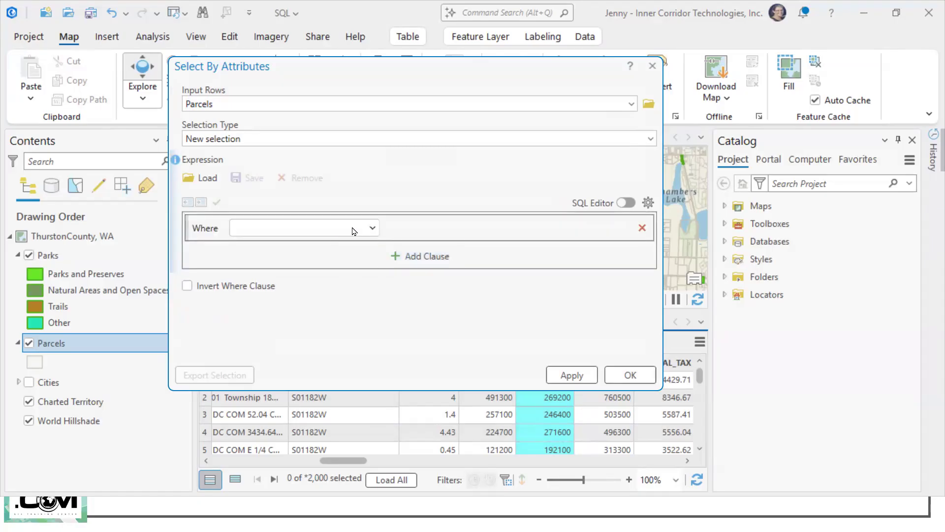
left_click(373, 229)
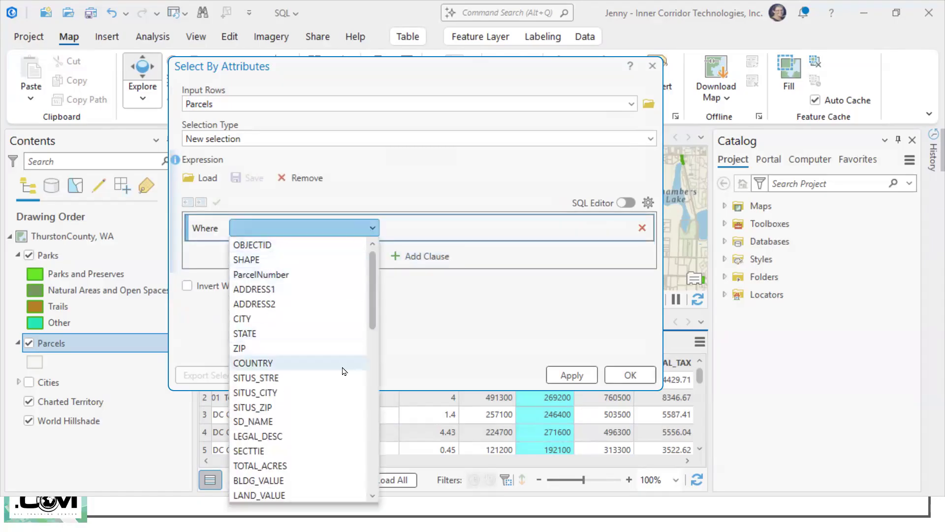
scroll(334, 379, "down", 1)
scroll(315, 409, "down", 1)
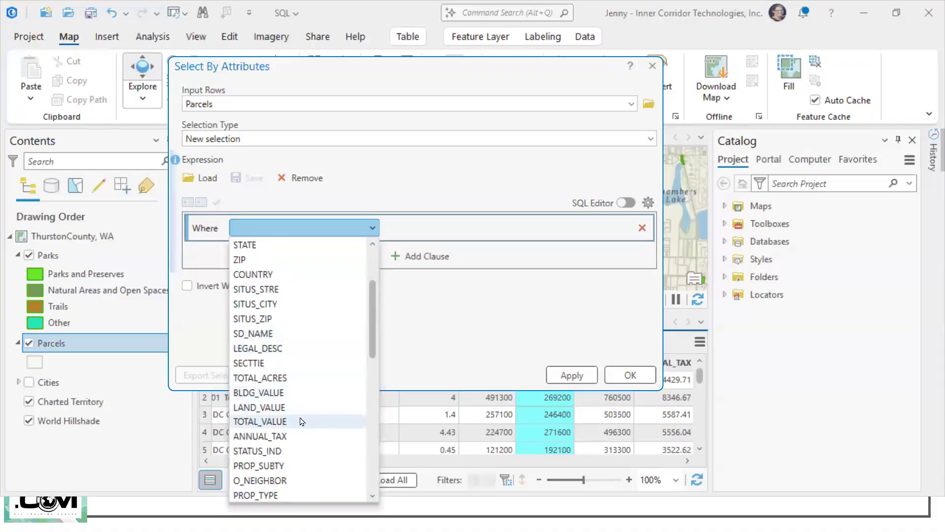
left_click(299, 407)
left_click(470, 228)
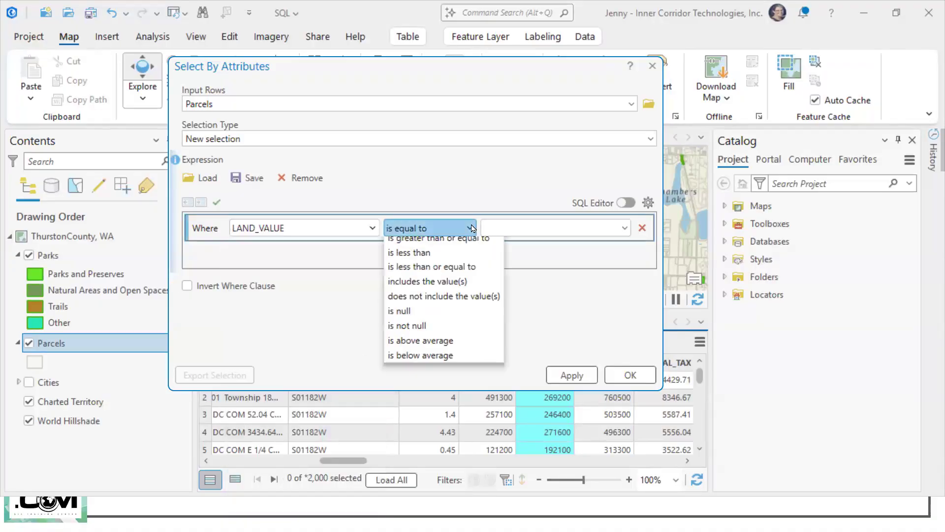
left_click(452, 274)
left_click(517, 229)
type("200000")
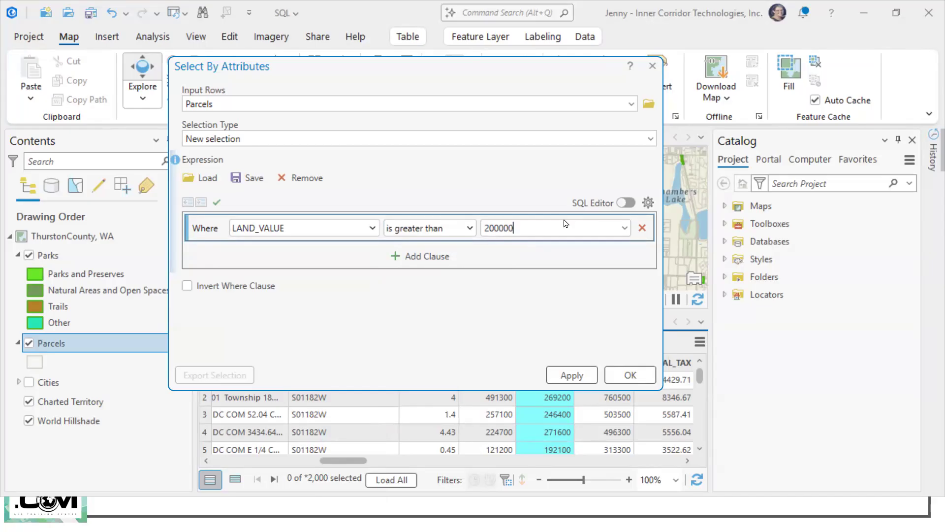
Step: Edit the expression as SQL to read LAND_VALUE * 1.1 > 200000 and apply it to the Parcels layer
left_click(626, 202)
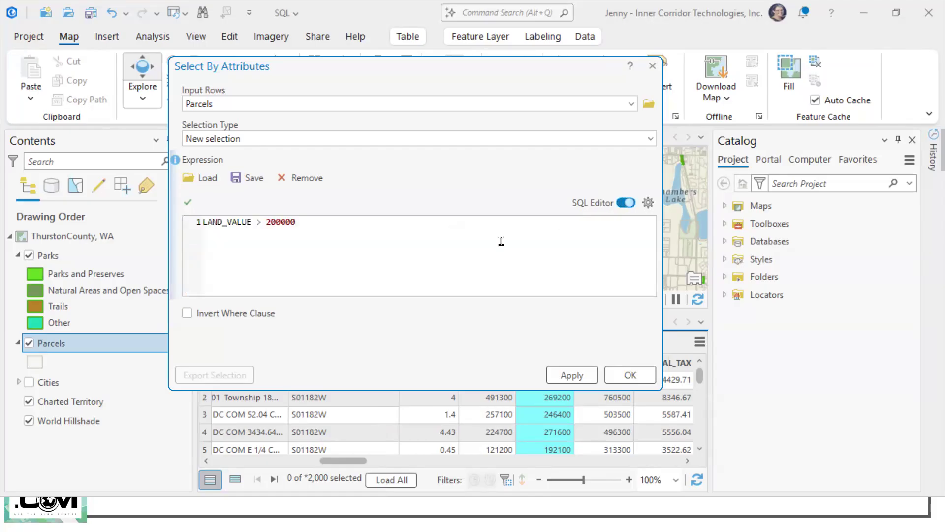
left_click(245, 244)
type("* 1.1")
left_click(464, 267)
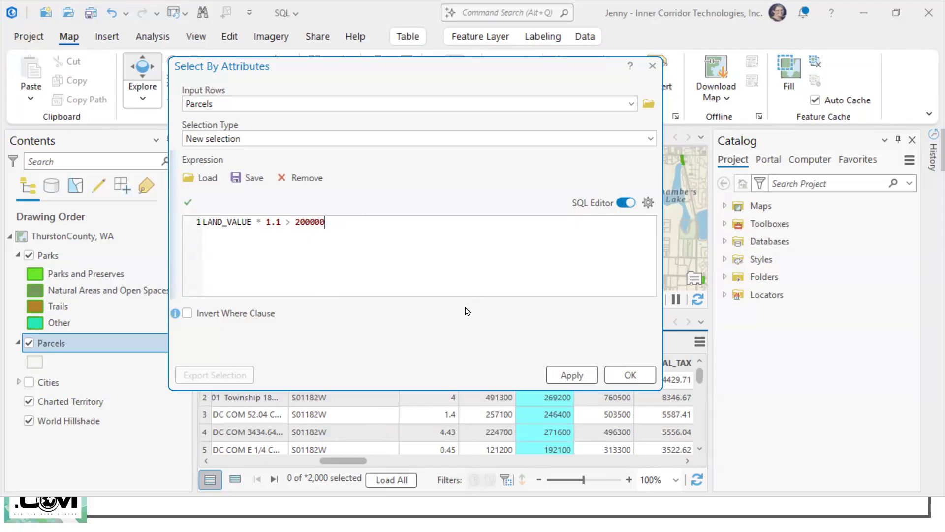
scroll(343, 275, "up", 4)
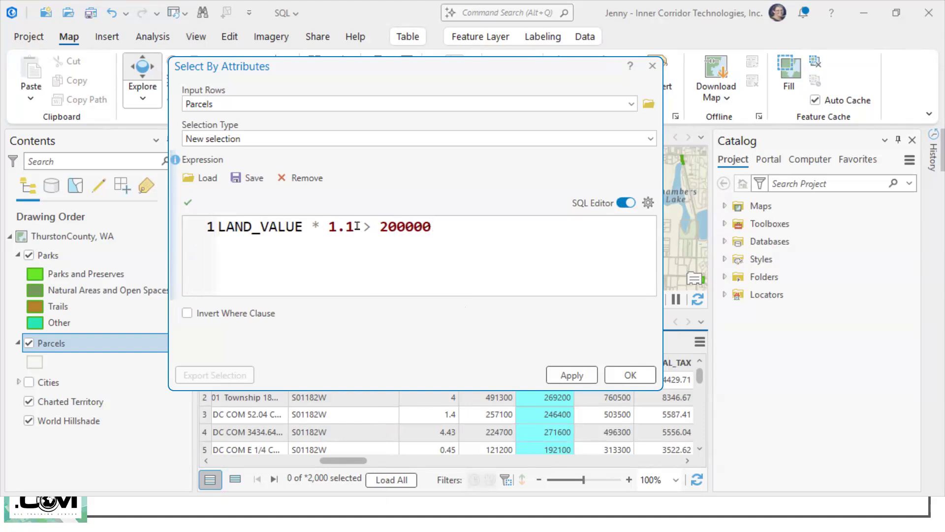
left_click_drag(357, 226, 206, 226)
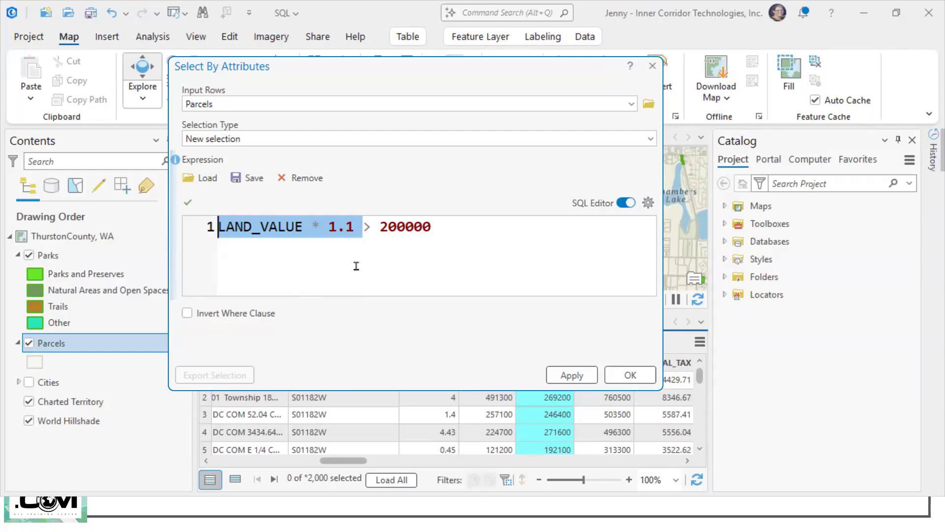
left_click(569, 377)
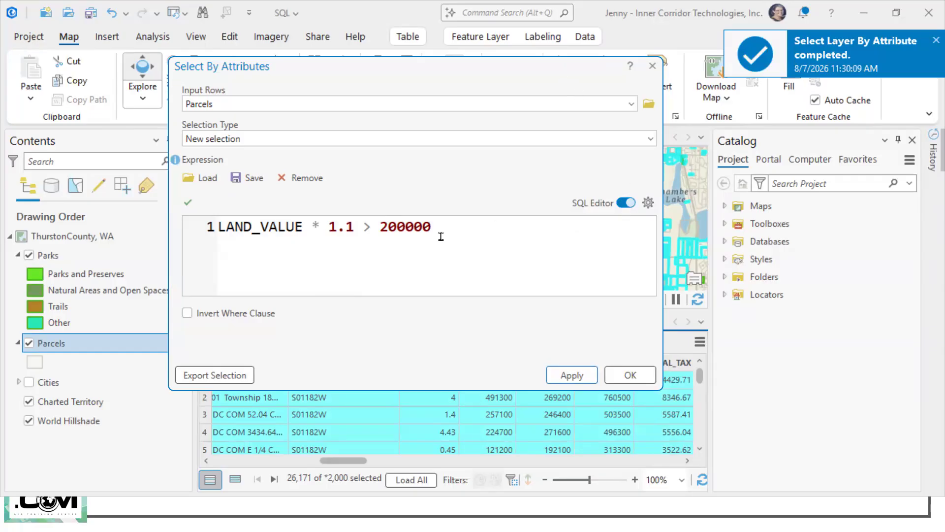
Step: Try showing the calculated expression in clause mode, remove the * 1.1 calculation and switch to clause mode again
left_click_drag(354, 227, 218, 228)
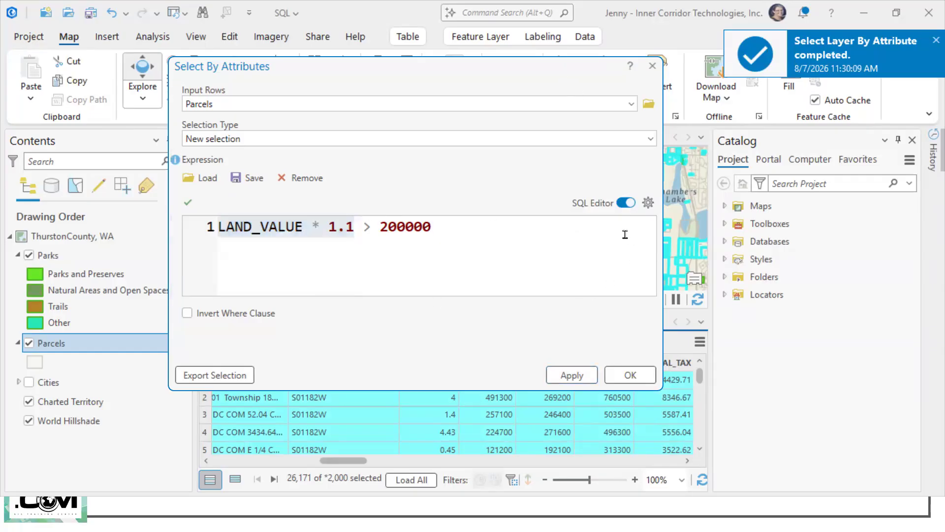
left_click(625, 204)
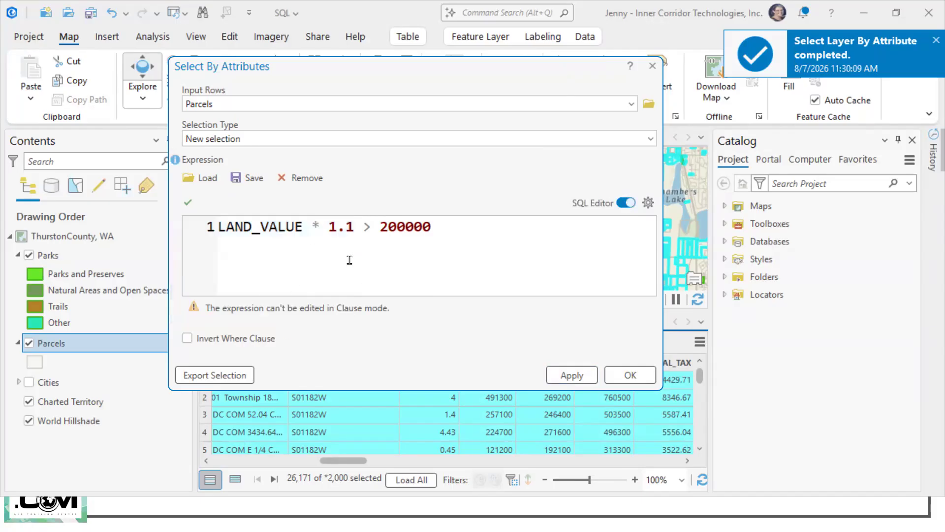
left_click(363, 228)
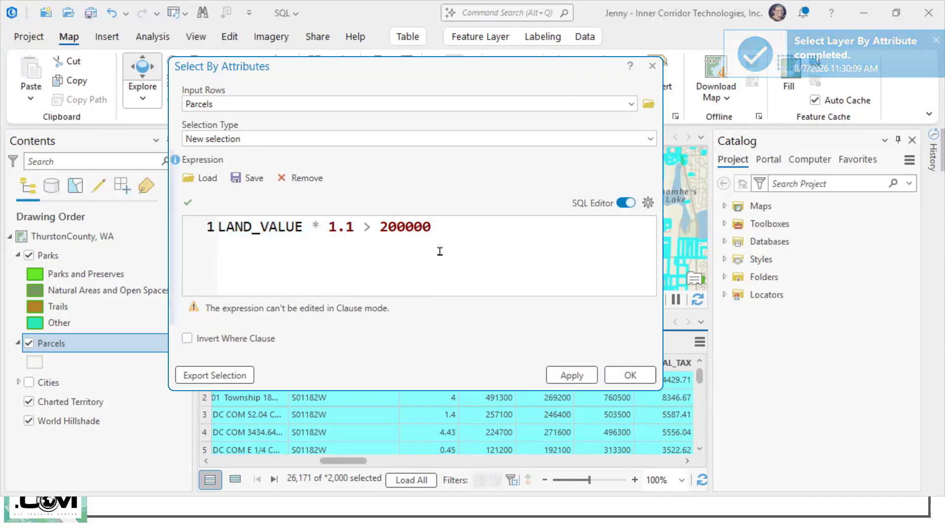
key("BackSpace")
key("BackSpace")
key("BackSpace")
key("BackSpace")
key("BackSpace")
key("BackSpace")
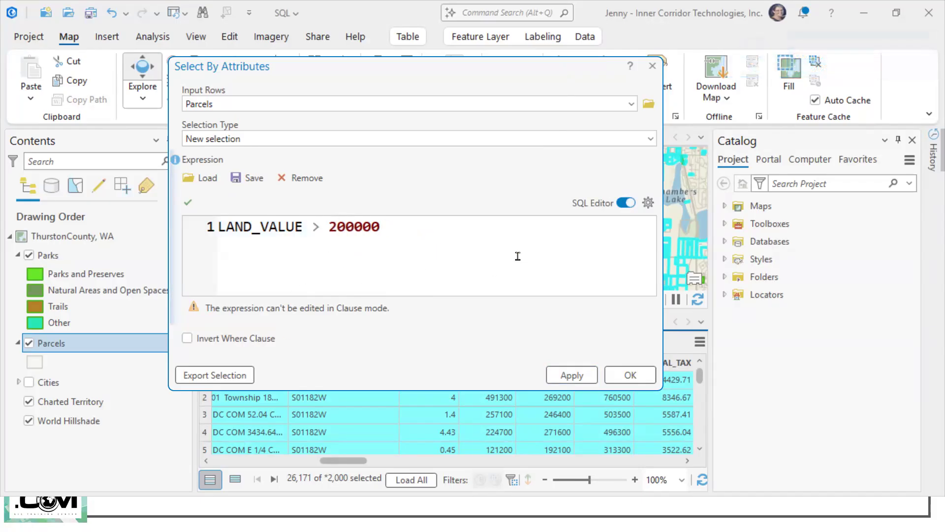
left_click(621, 206)
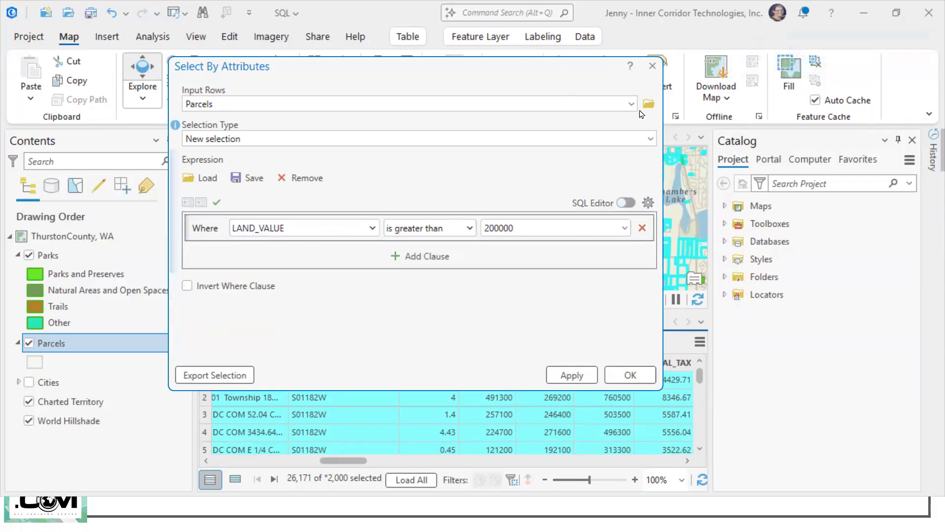
Step: Close Select By Attributes without applying the edit, and advance to the next seminar slide
left_click(652, 65)
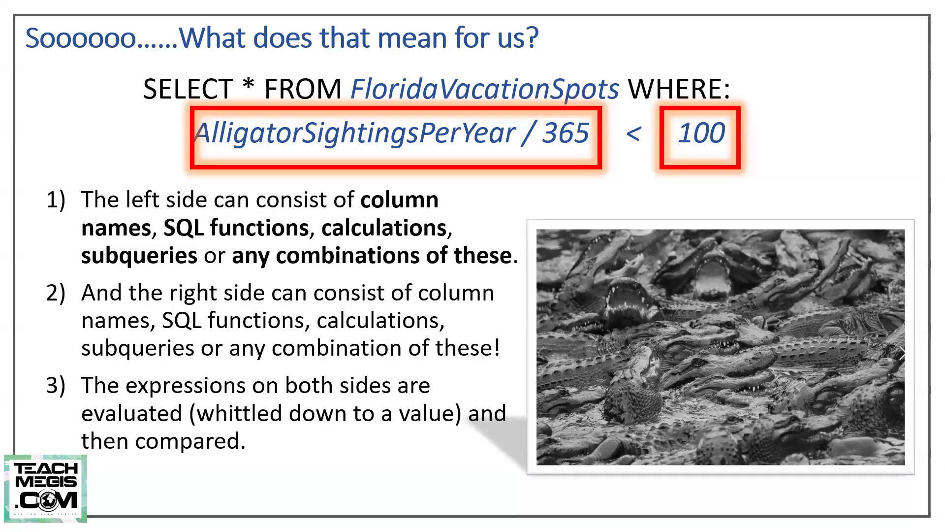
key("Right")
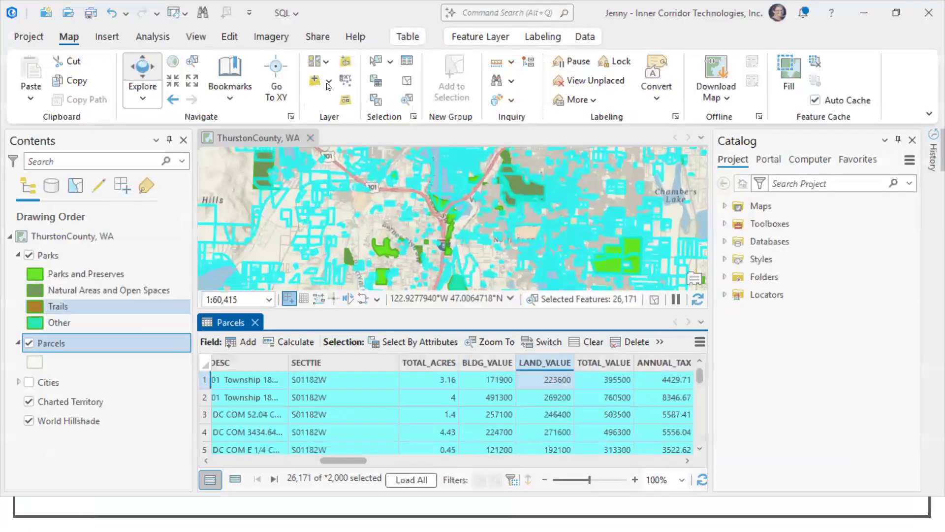
Step: Reopen Select By Attributes, replace the SQL expression with "up" to list matching function suggestions, and close without applying
left_click(375, 81)
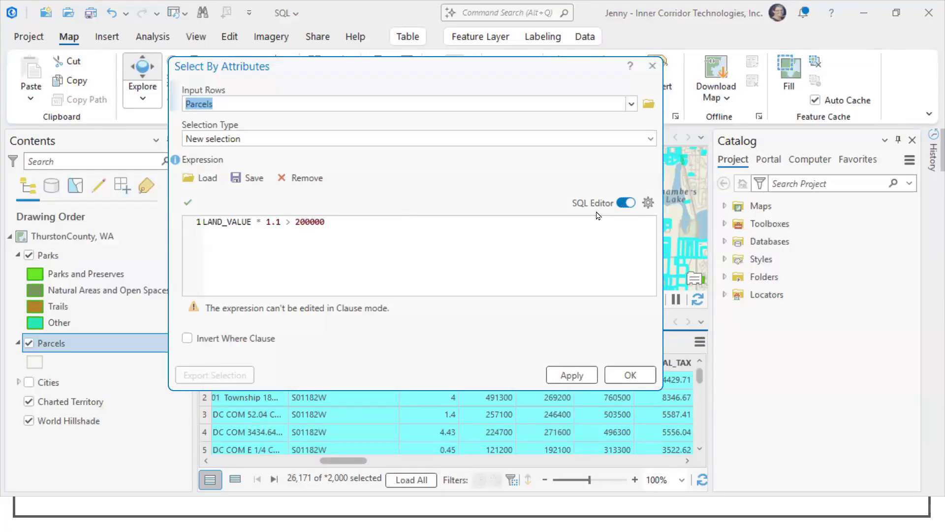
left_click(478, 239)
key("BackSpace")
key("BackSpace")
key("BackSpace")
key("BackSpace")
key("BackSpace")
key("BackSpace")
key("BackSpace")
key("BackSpace")
key("BackSpace")
key("BackSpace")
key("BackSpace")
key("BackSpace")
key("BackSpace")
key("BackSpace")
key("BackSpace")
key("BackSpace")
key("BackSpace")
key("BackSpace")
key("BackSpace")
key("BackSpace")
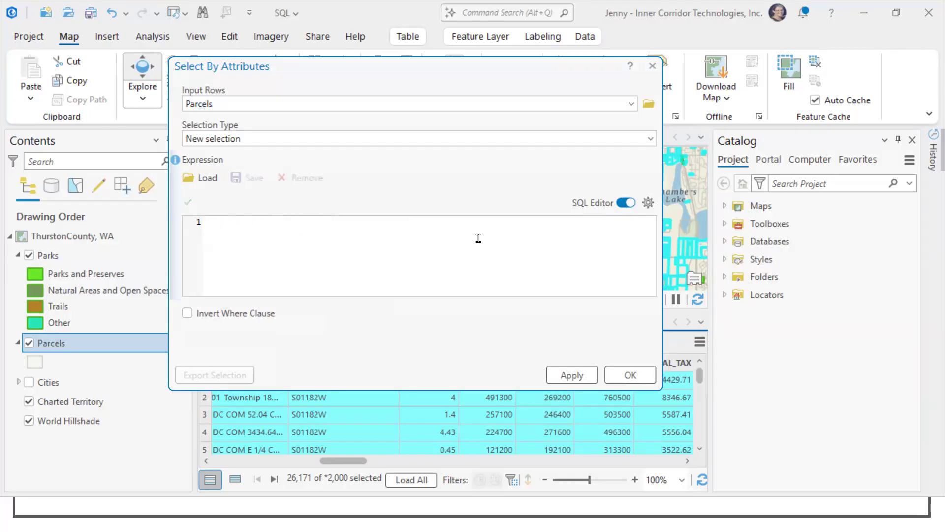
type("up")
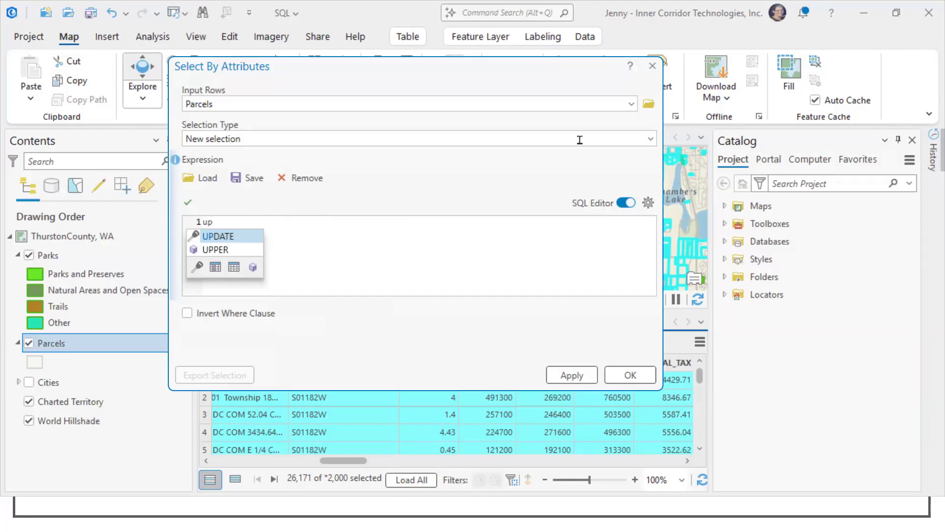
left_click(654, 69)
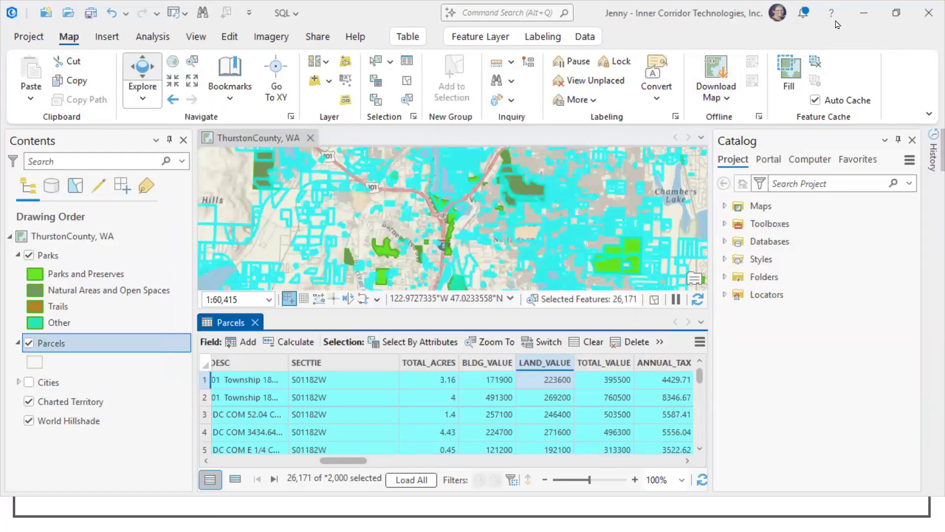
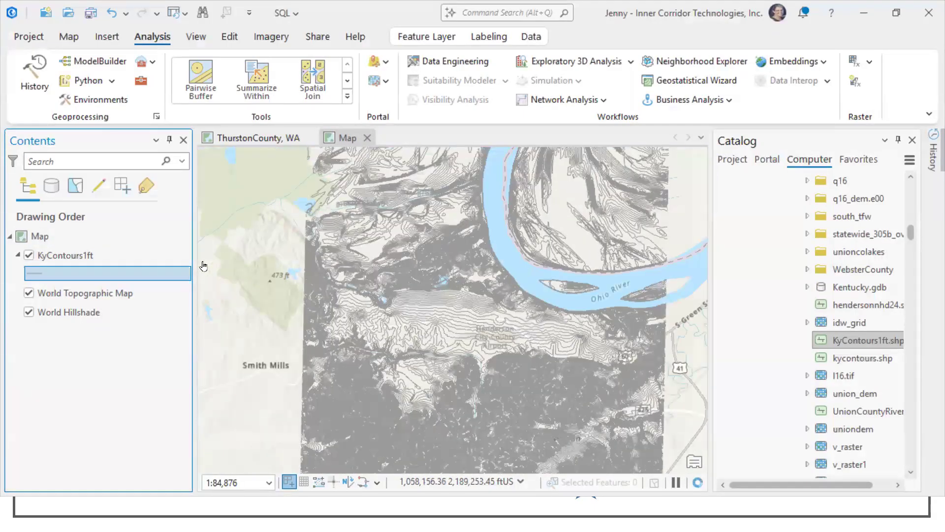
scroll(551, 299, "up", 4)
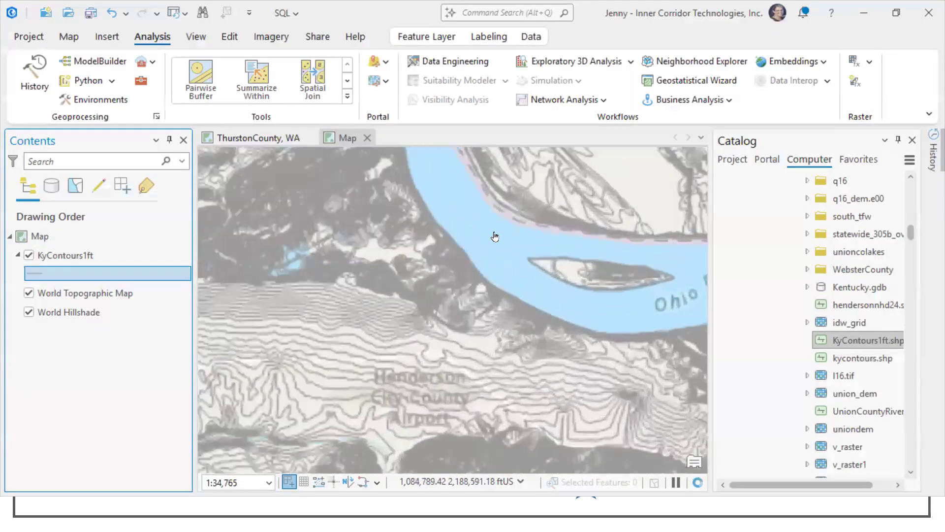
Step: Examine the density of the KyContours1ft contours around the Ohio River and Henderson City-County Airport at several map scales
left_click_drag(458, 261, 389, 312)
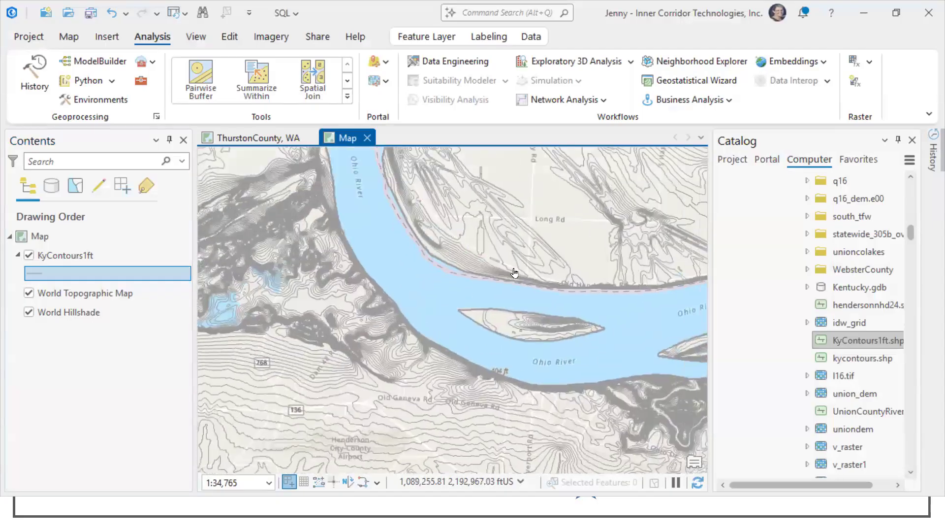
scroll(477, 320, "down", 2)
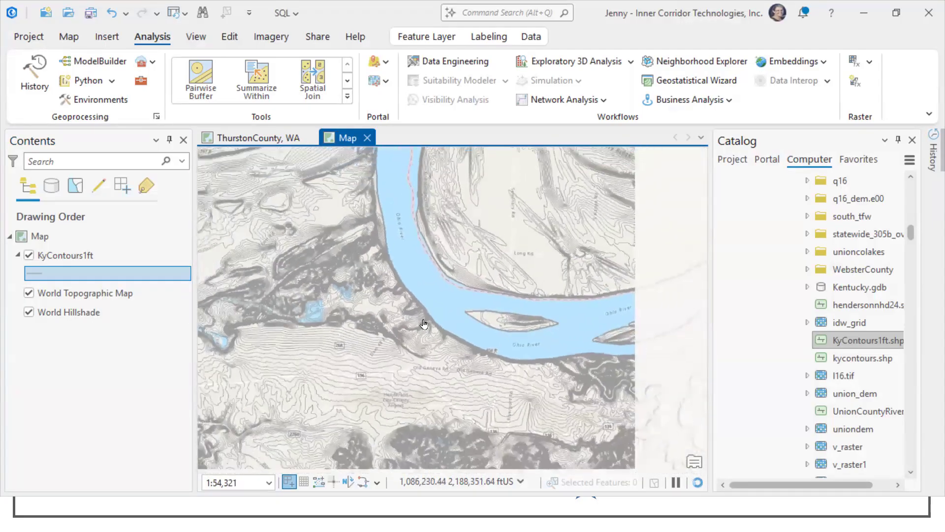
scroll(379, 332, "up", 8)
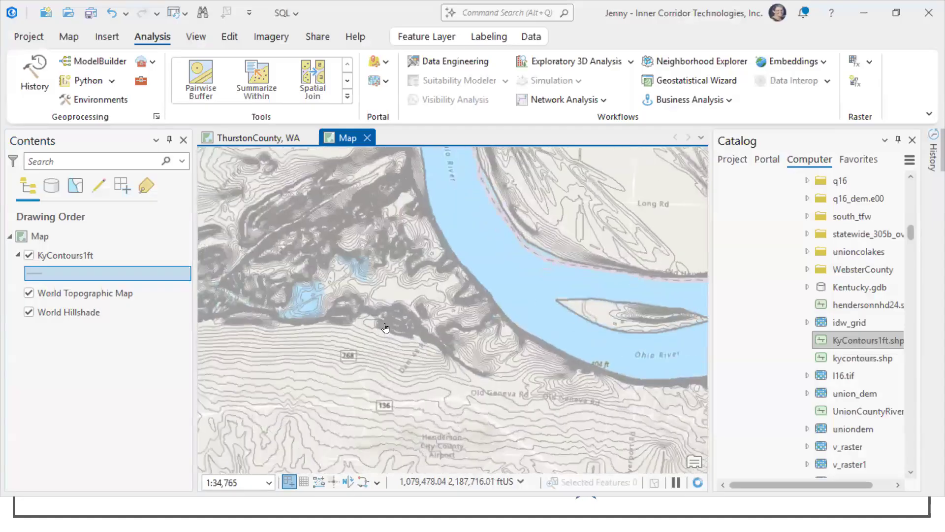
scroll(402, 315, "up", 5)
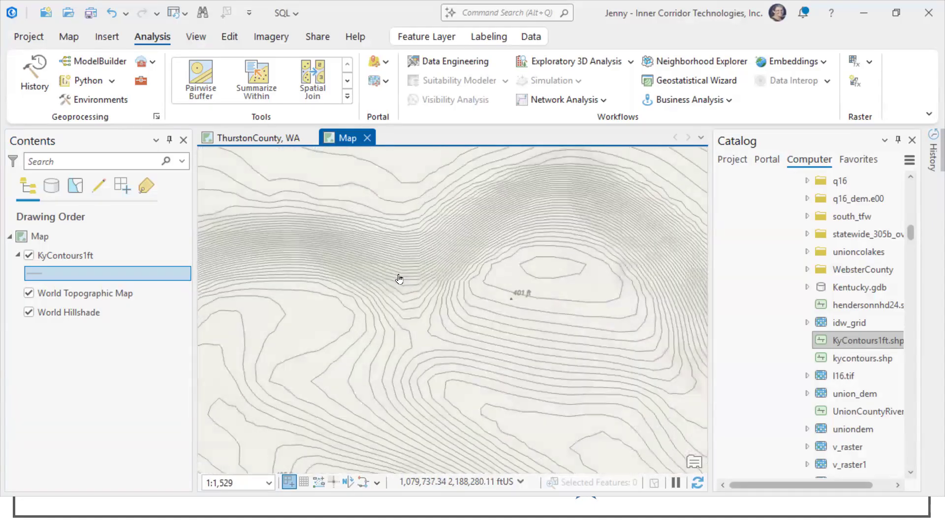
scroll(398, 278, "down", 13)
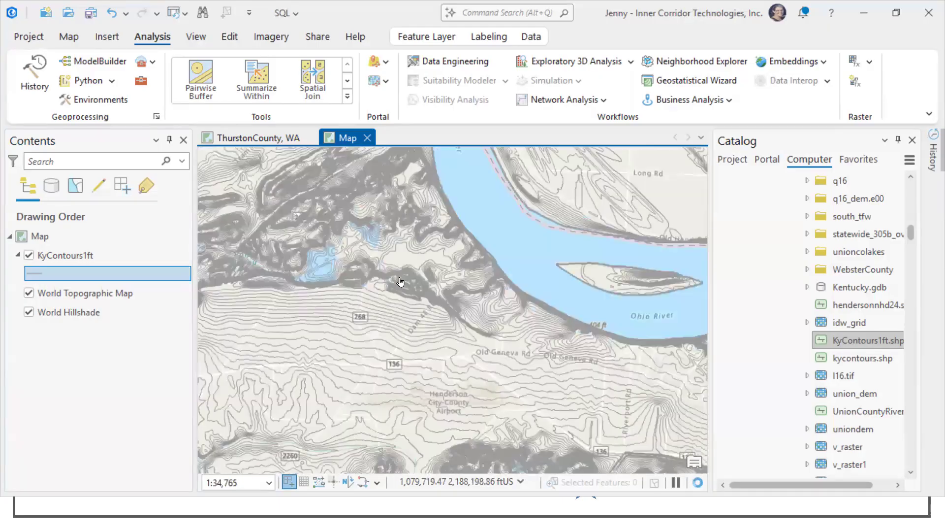
scroll(413, 323, "down", 5)
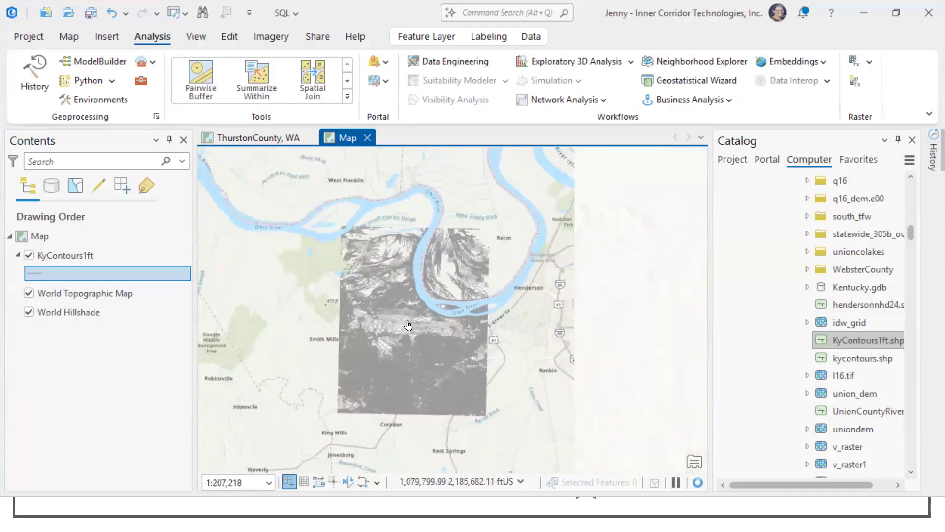
scroll(408, 323, "up", 2)
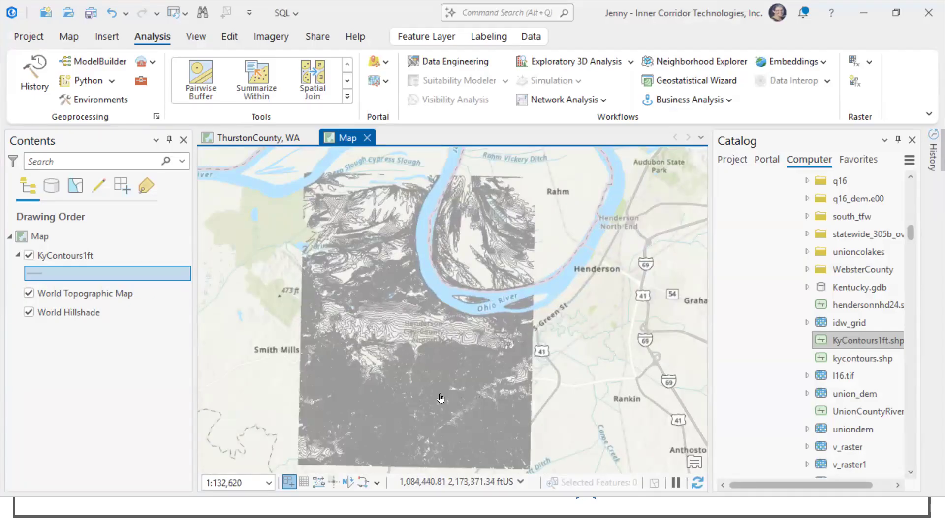
Step: Duplicate the KyContours1ft layer within the same map and hide the lower copy
left_click(72, 256)
right_click(72, 256)
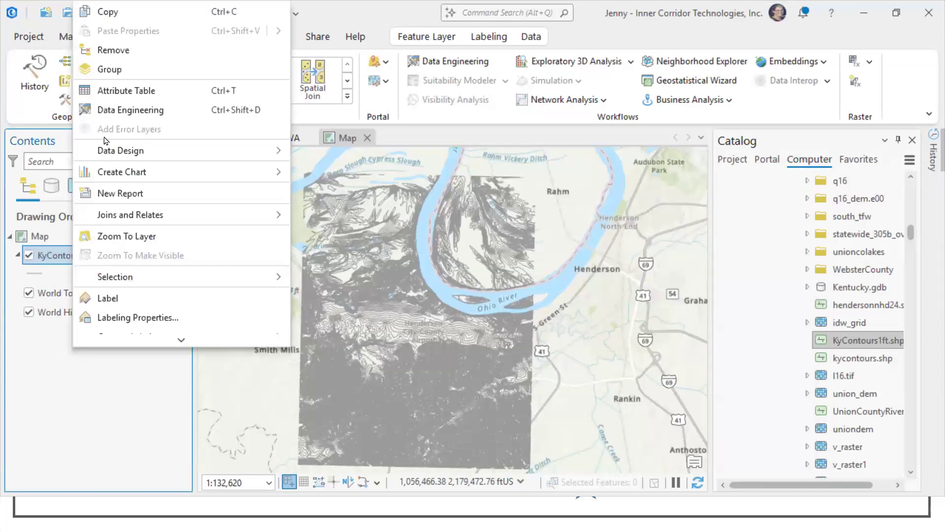
left_click(122, 18)
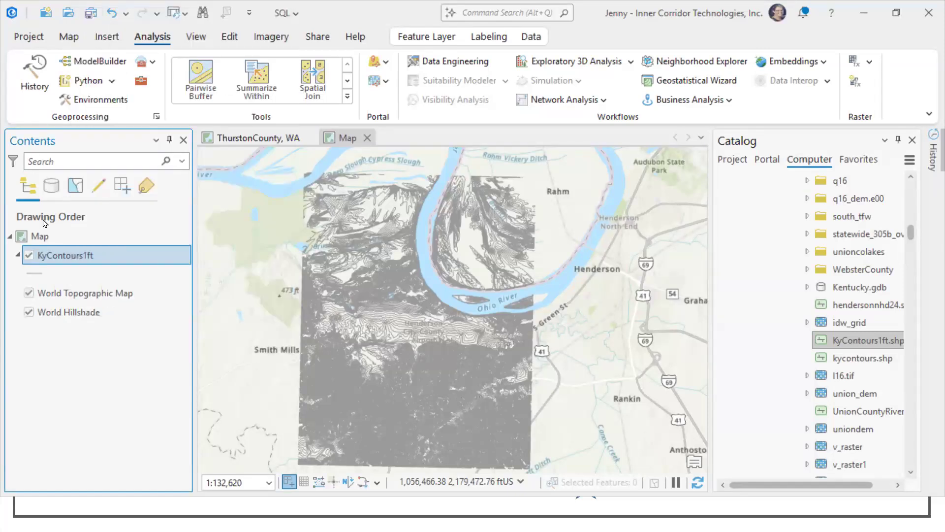
left_click(39, 235)
right_click(42, 224)
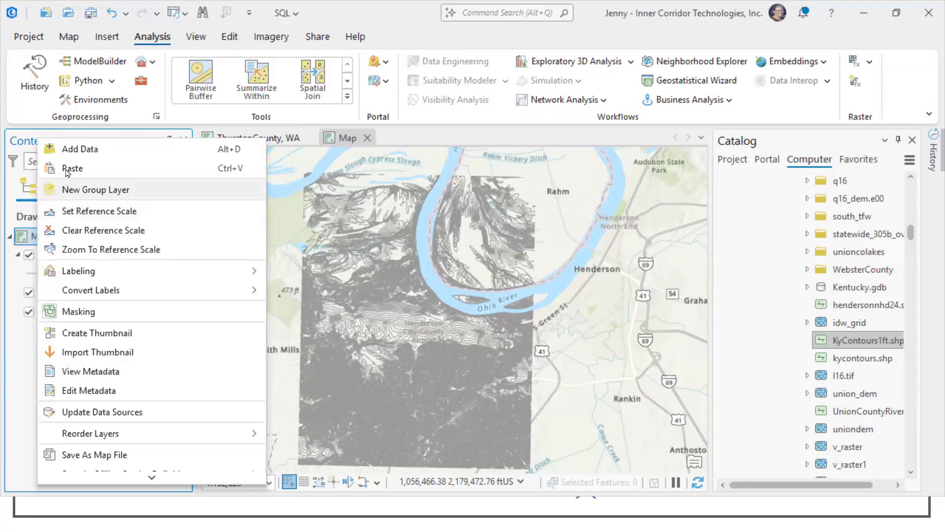
left_click(69, 166)
left_click(30, 293)
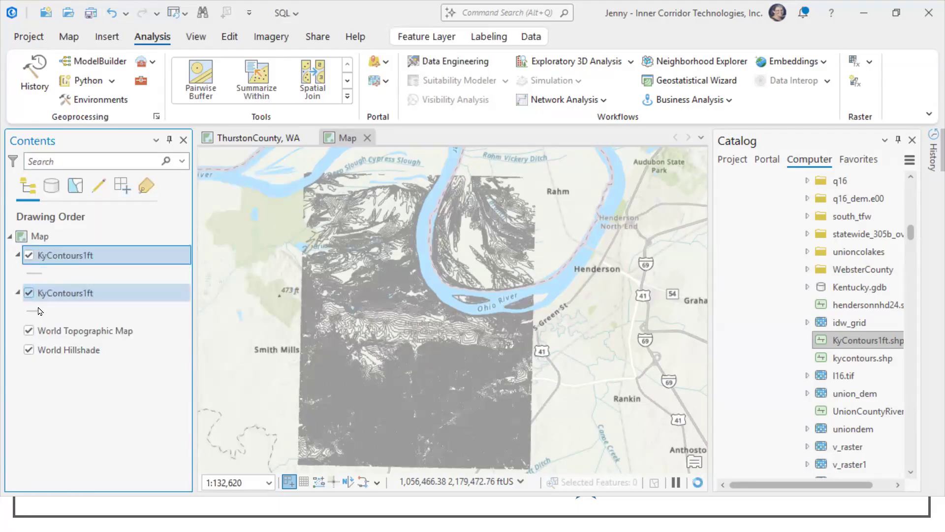
Step: Set the upper KyContours1ft layer's line symbol to 1.5 pt width and a darker gray, and apply it
left_click(41, 274)
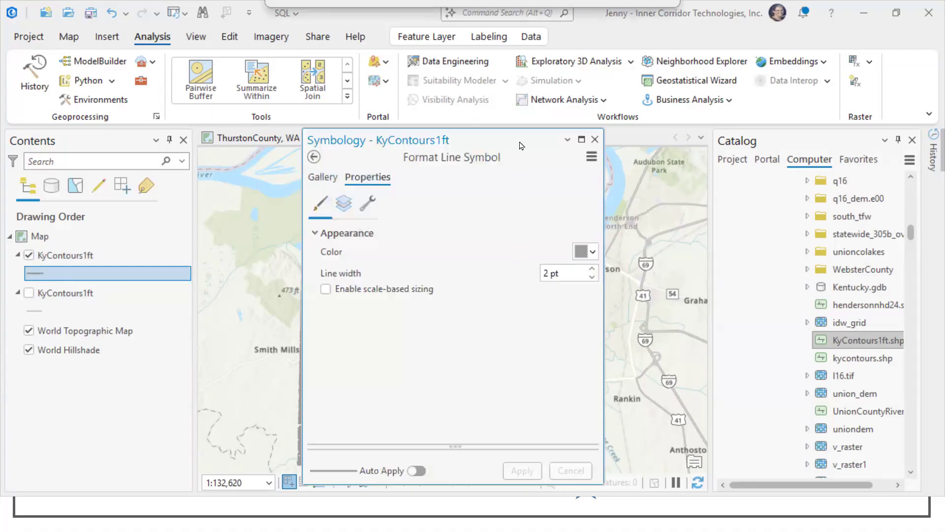
left_click(594, 140)
left_click(37, 273)
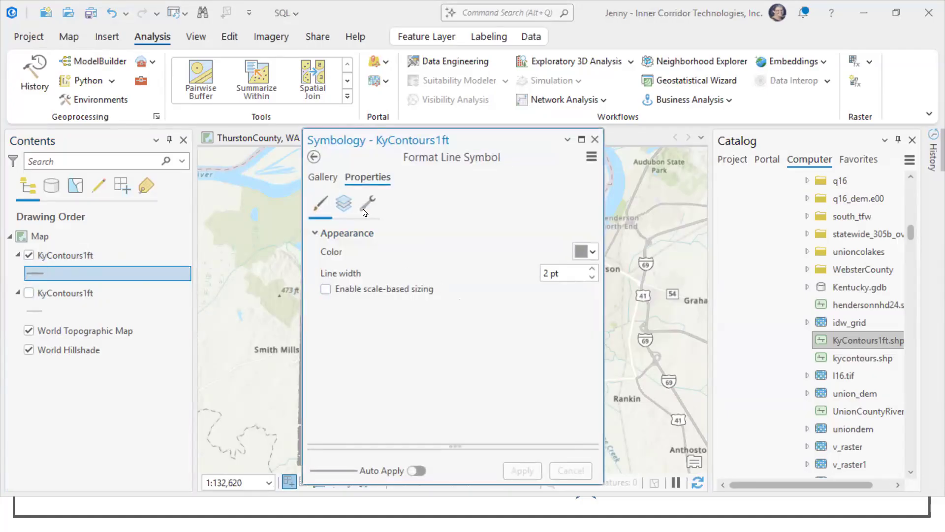
left_click(574, 275)
key("ctrl+a")
type("1.5")
left_click(585, 251)
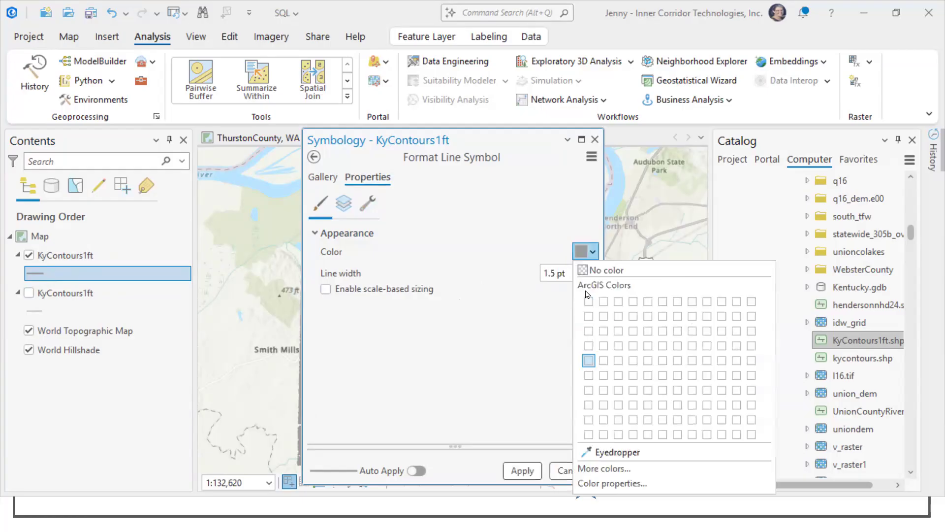
left_click(589, 389)
left_click(521, 471)
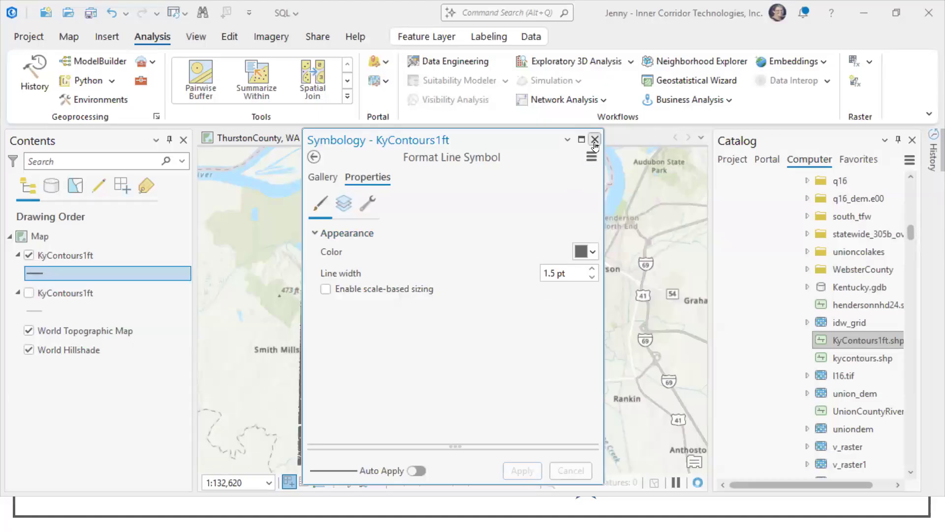
left_click(594, 140)
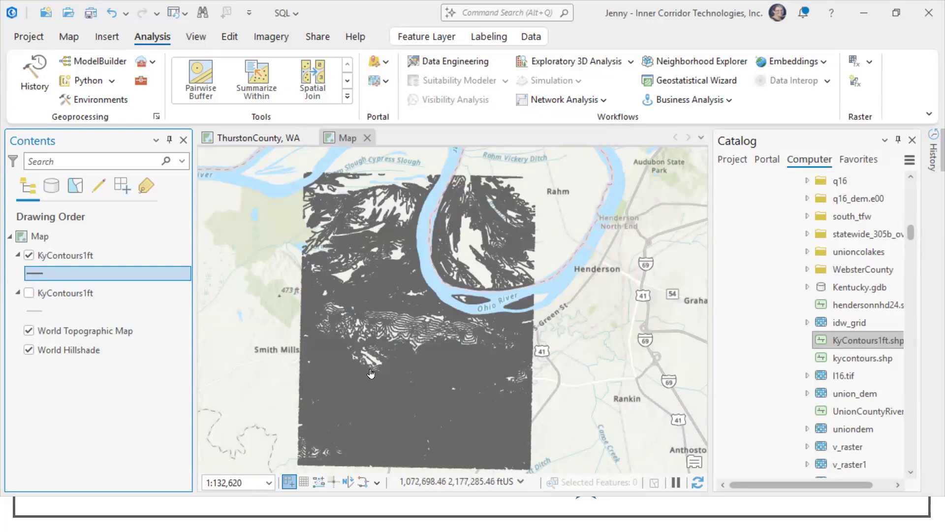
Step: Create a definition query on the upper KyContours1ft layer with the clause Contour is equal to 0
right_click(65, 258)
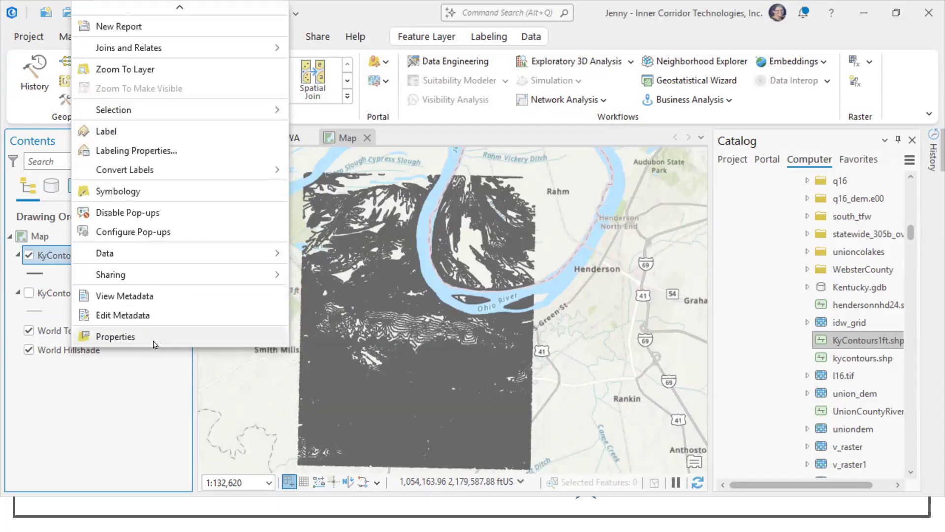
left_click(154, 341)
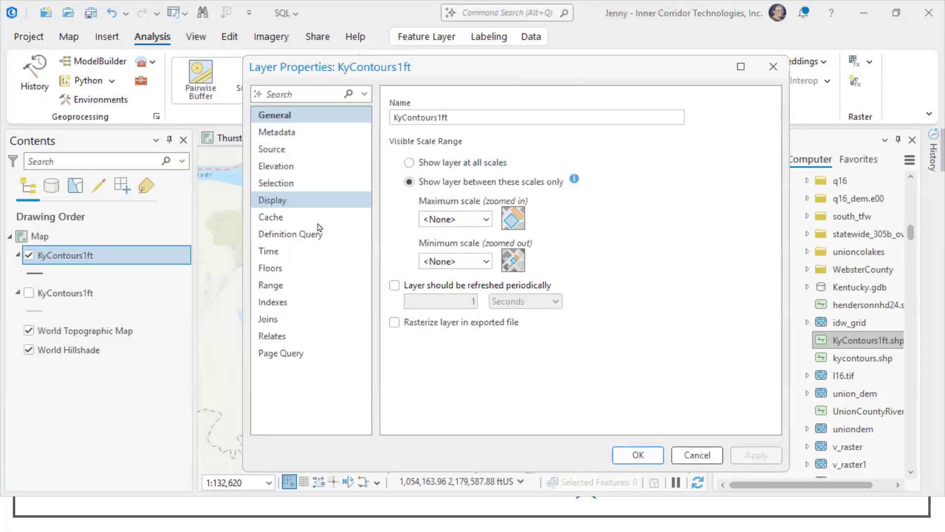
left_click(338, 240)
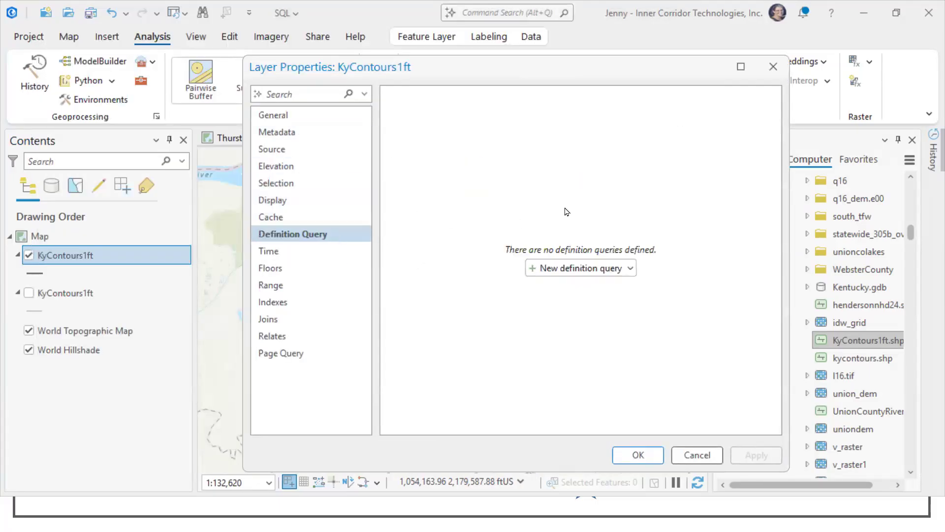
left_click(577, 269)
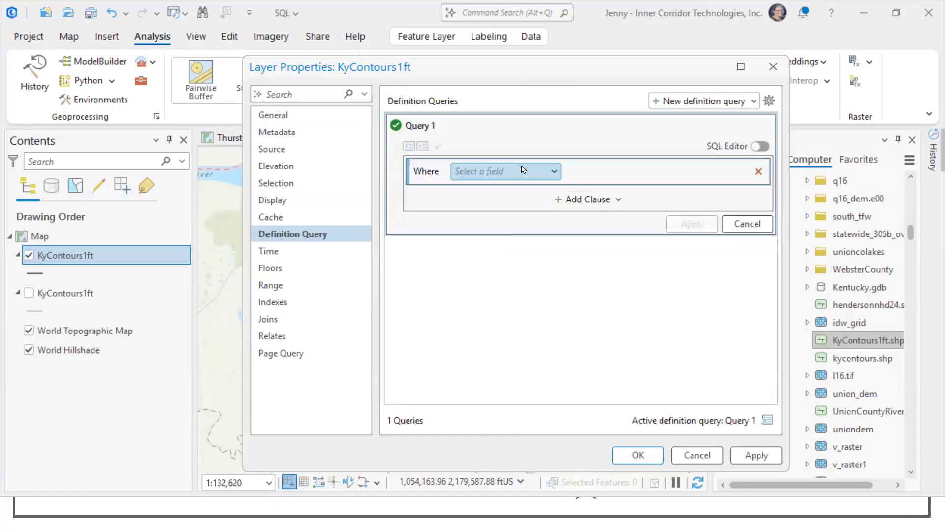
left_click(557, 170)
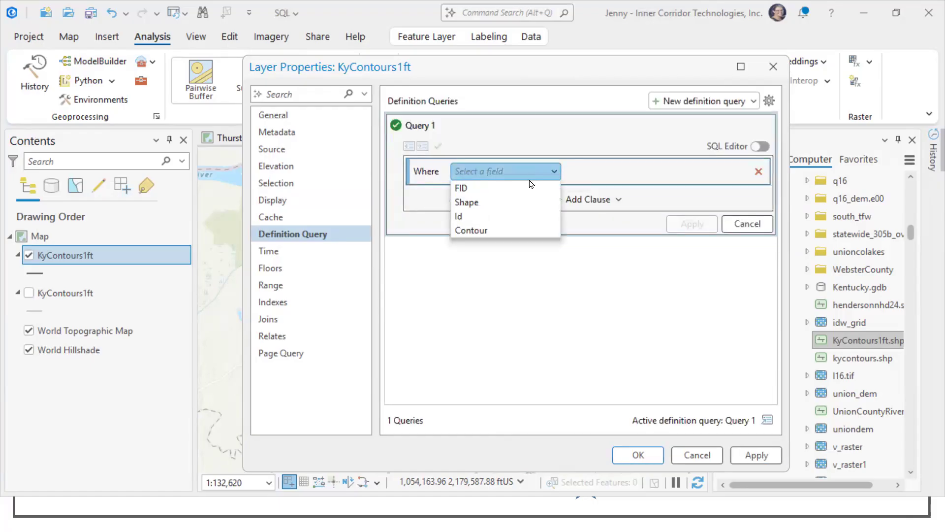
left_click(490, 230)
left_click(626, 171)
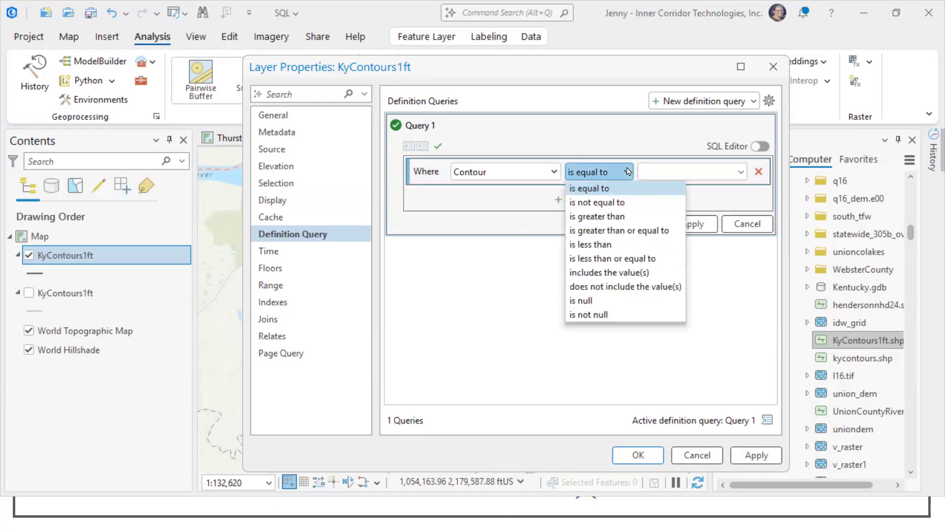
left_click(670, 171)
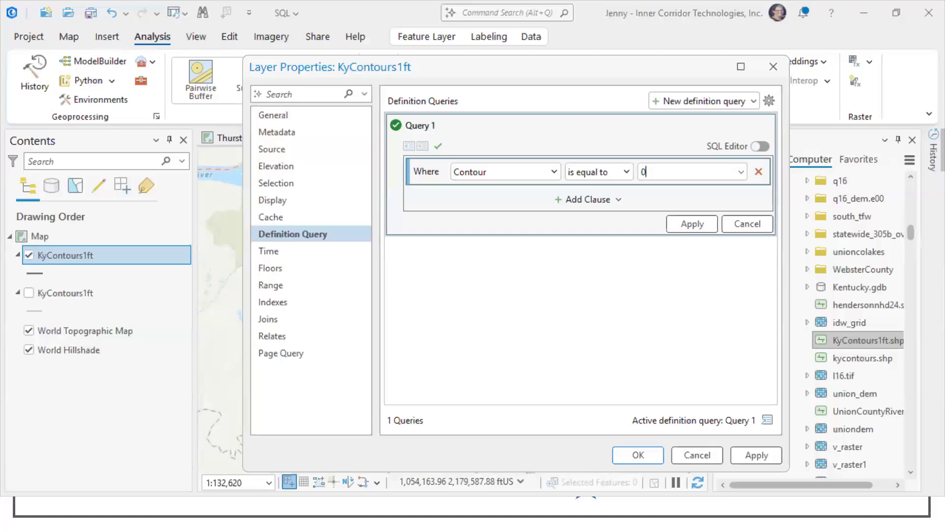
Step: Edit the definition query as SQL to read Mod(Contour,10) = 0
left_click(760, 147)
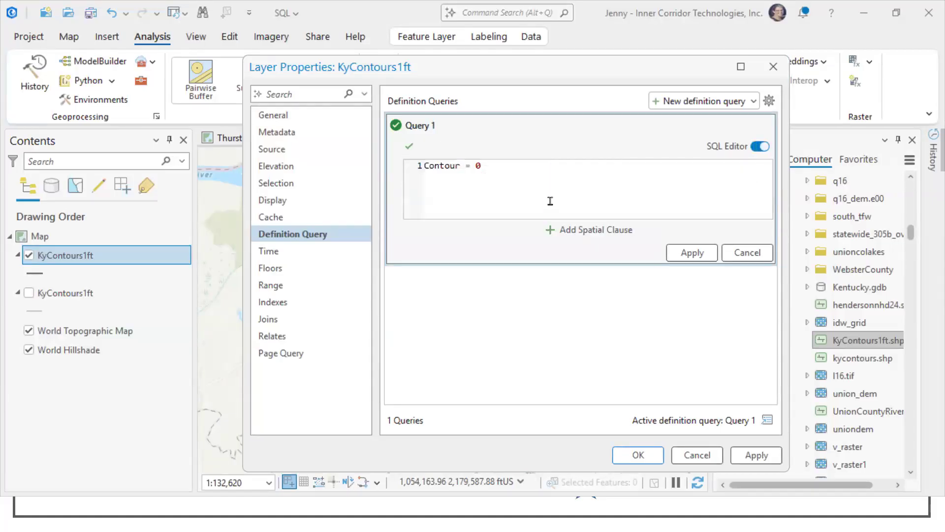
left_click(428, 166)
type("Mod(Contour")
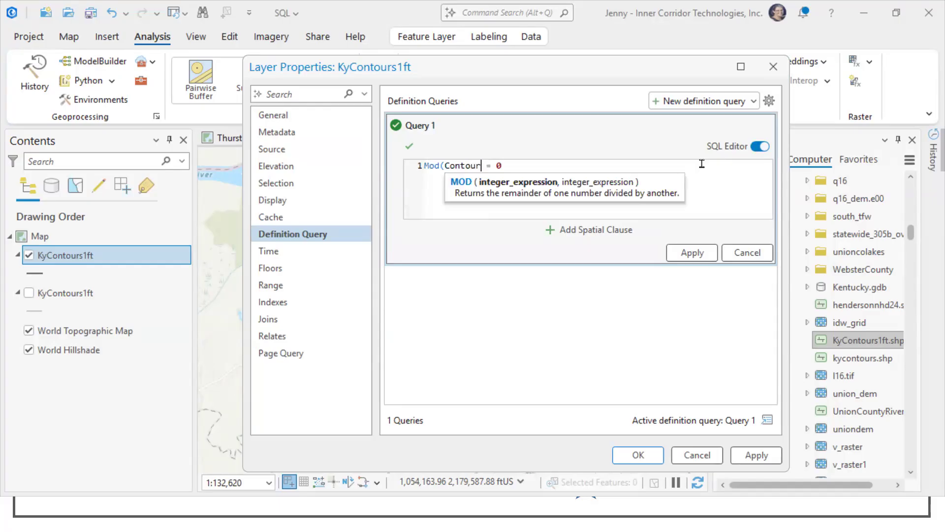
type(",10)")
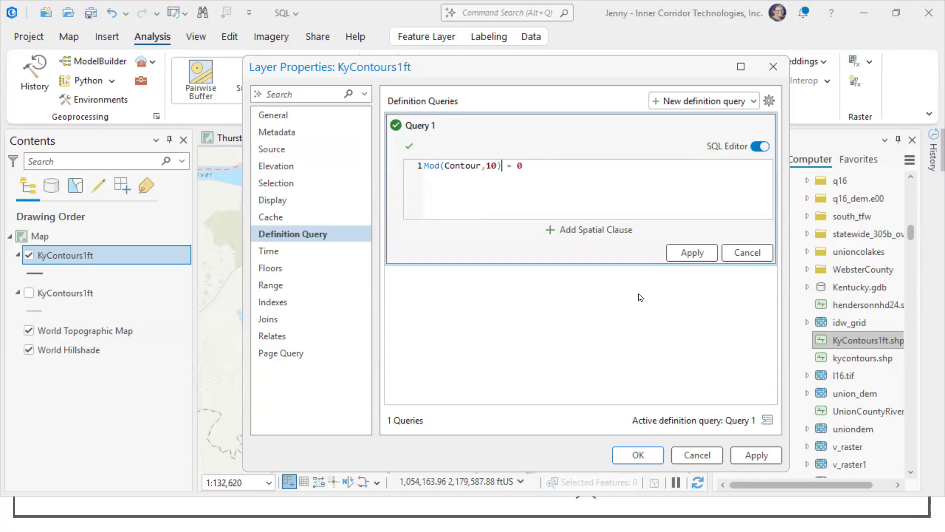
Step: Rename the definition query "Index Countours (10ft)" and apply it to the upper KyContours1ft layer
double_click(428, 126)
type("Index Countours (10ft)")
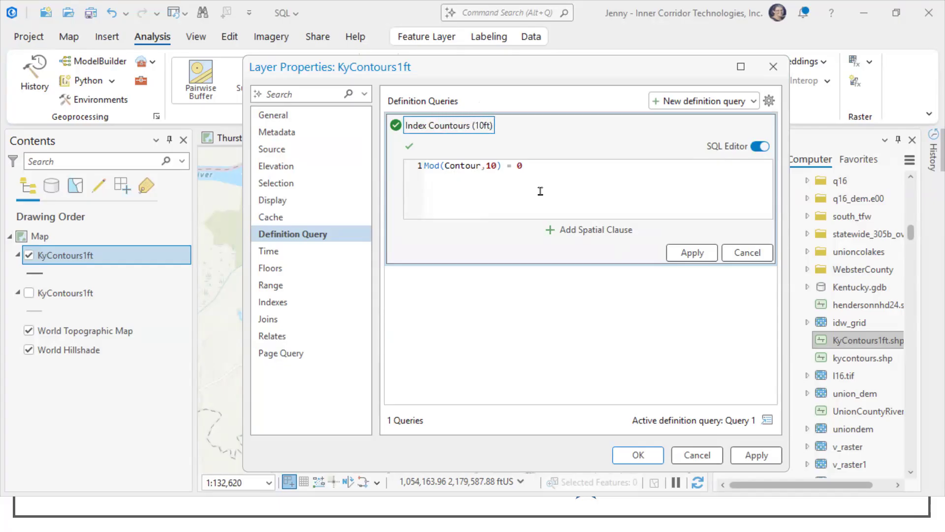
key("Tab")
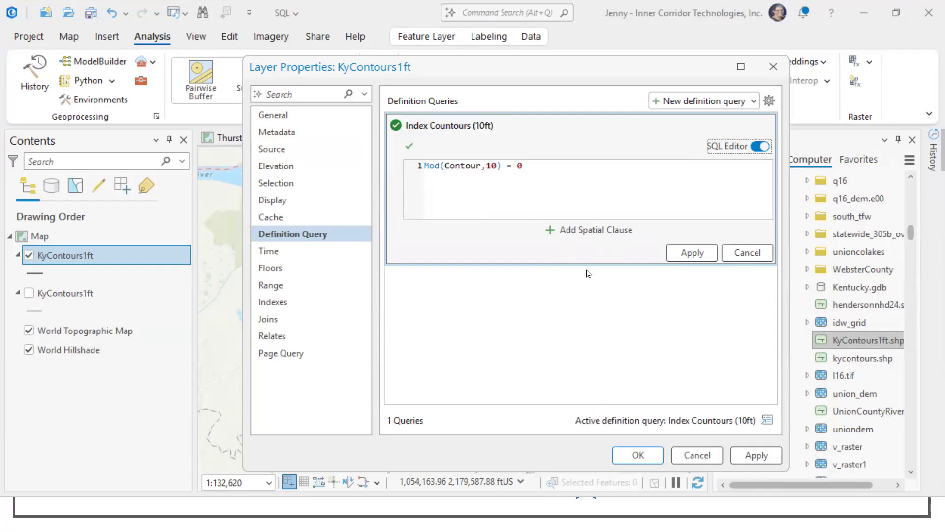
left_click(693, 253)
left_click(638, 455)
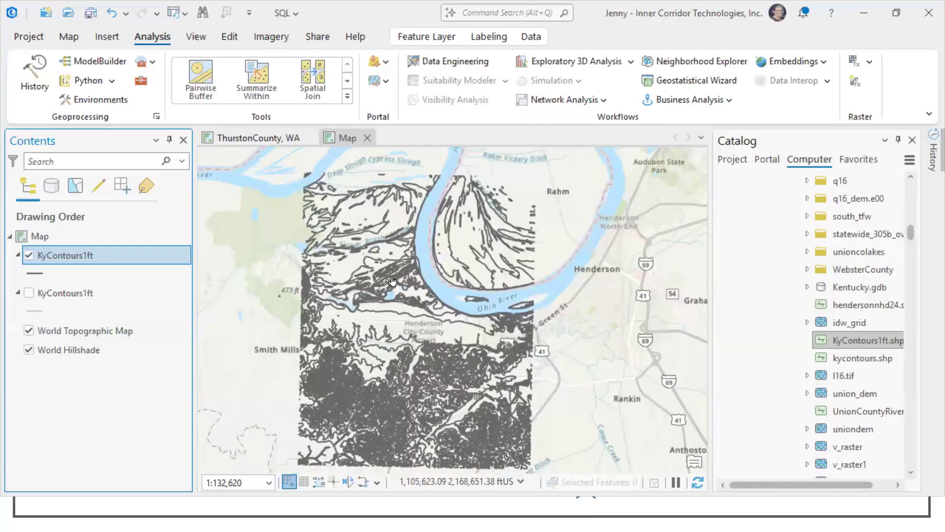
Step: Show the lower KyContours1ft copy beneath the filtered index contours and inspect both layers up close
scroll(440, 363, "up", 5)
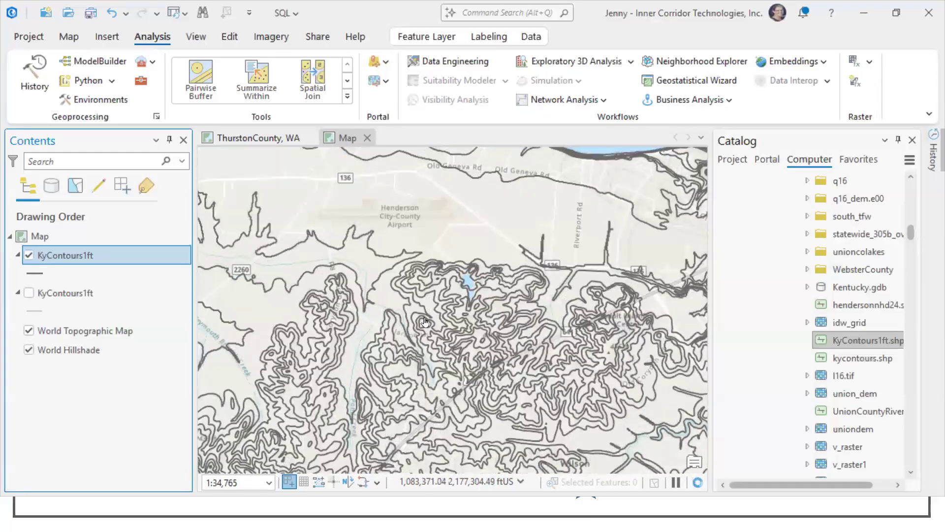
left_click(28, 293)
scroll(400, 353, "down", 2)
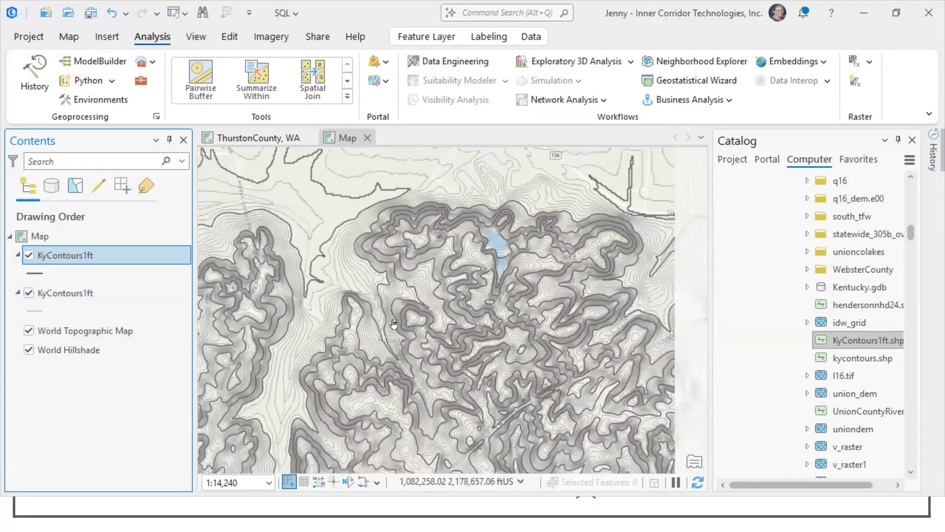
scroll(402, 323, "up", 2)
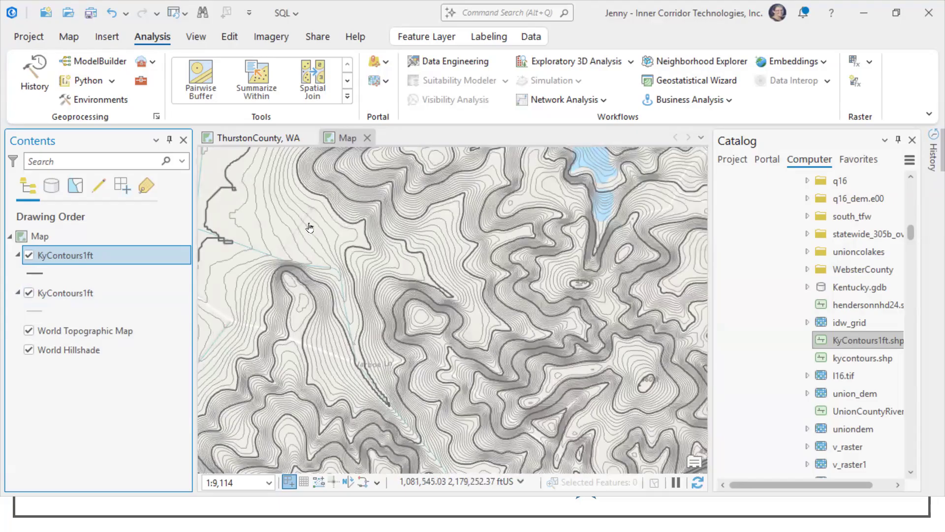
Step: Review the definition query applied to the upper KyContours1ft layer in its layer properties
right_click(89, 259)
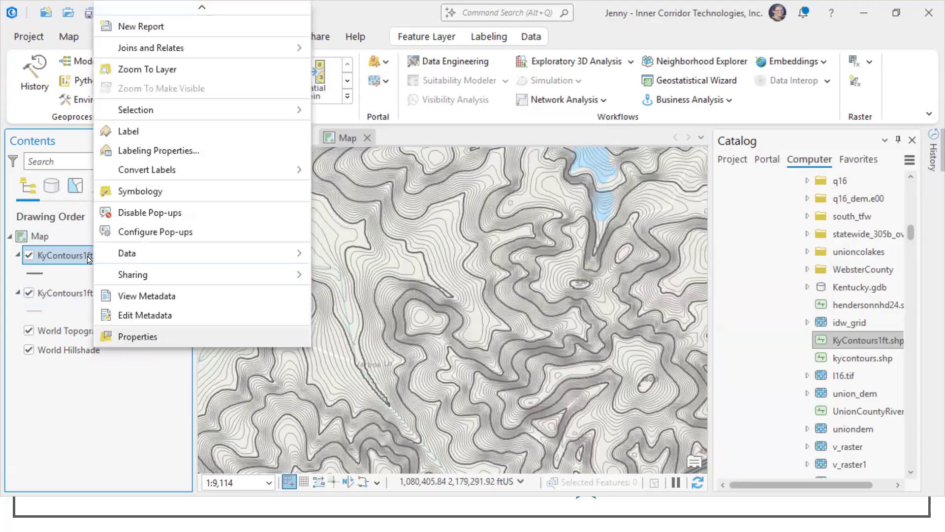
left_click(164, 340)
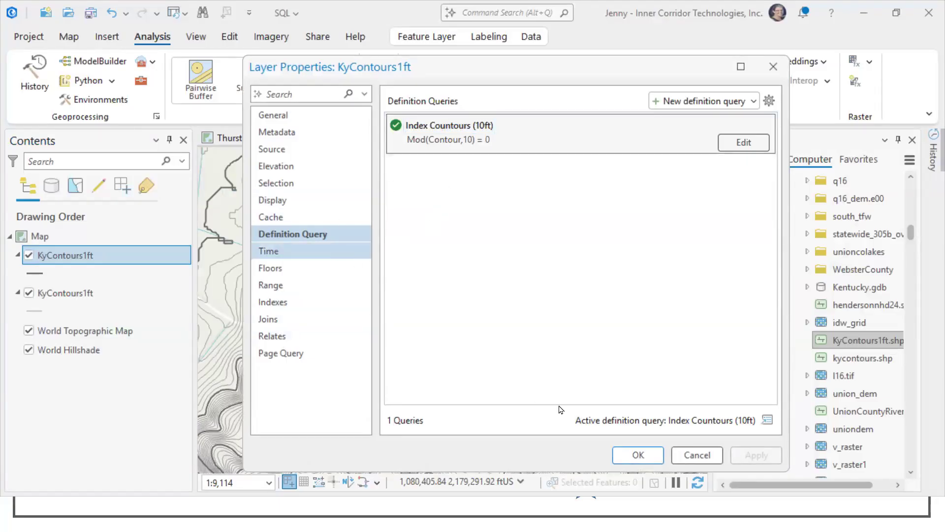
left_click(705, 454)
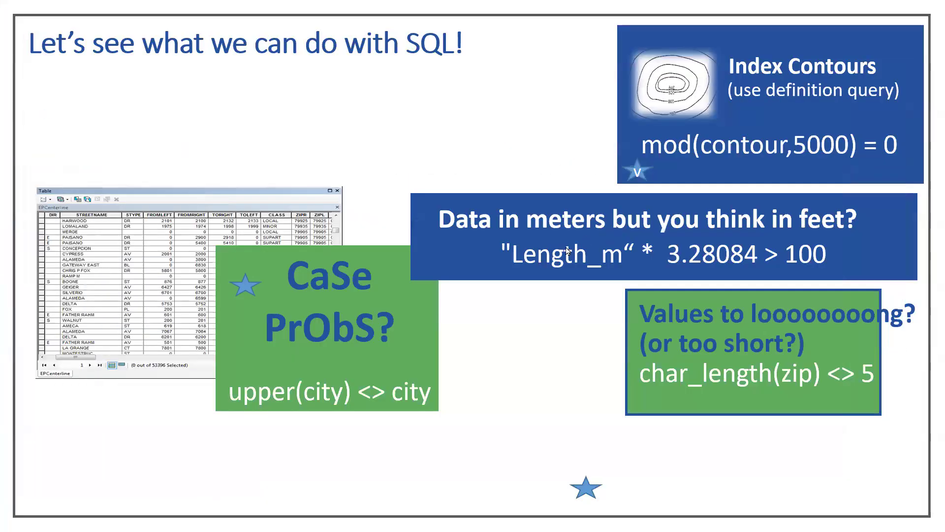
left_click(585, 305)
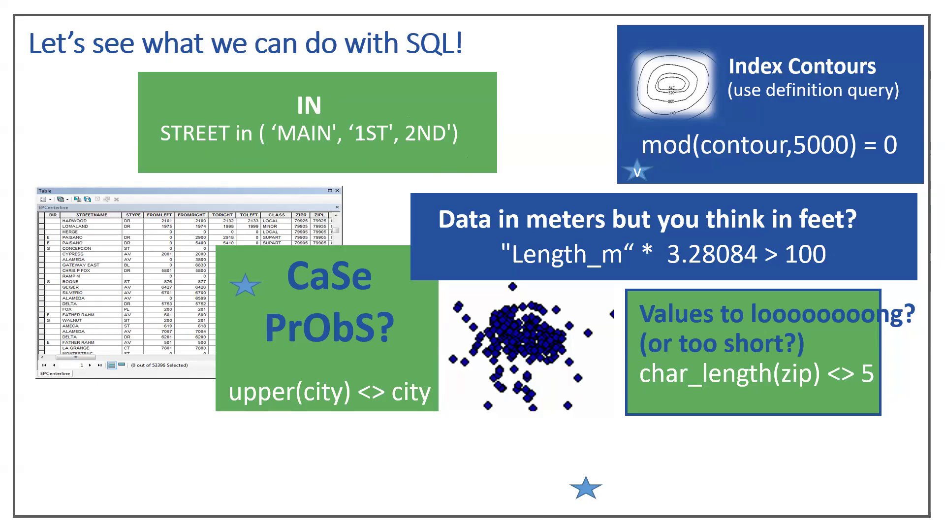
Step: Switch to ArcGIS Pro and start a Select By Attributes query on the Parks layer of the ThurstonCounty, WA map
key("alt+Tab")
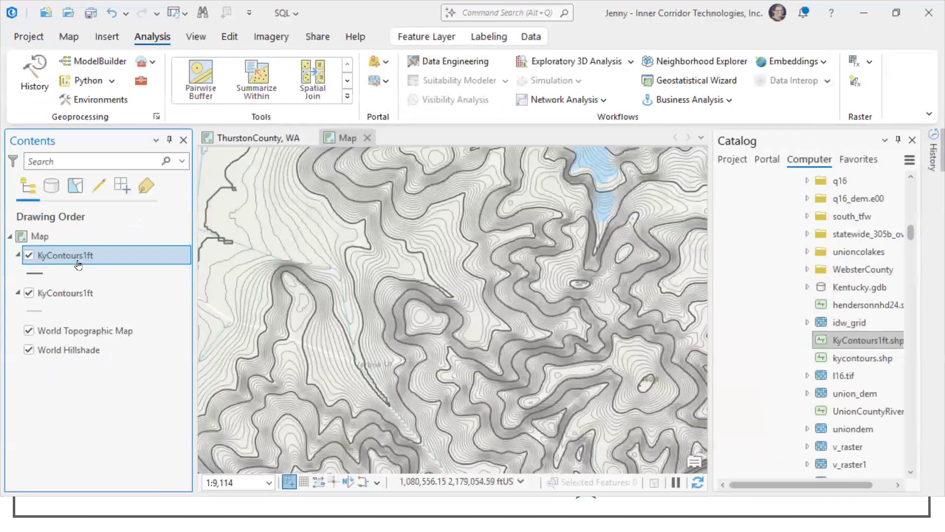
left_click(236, 140)
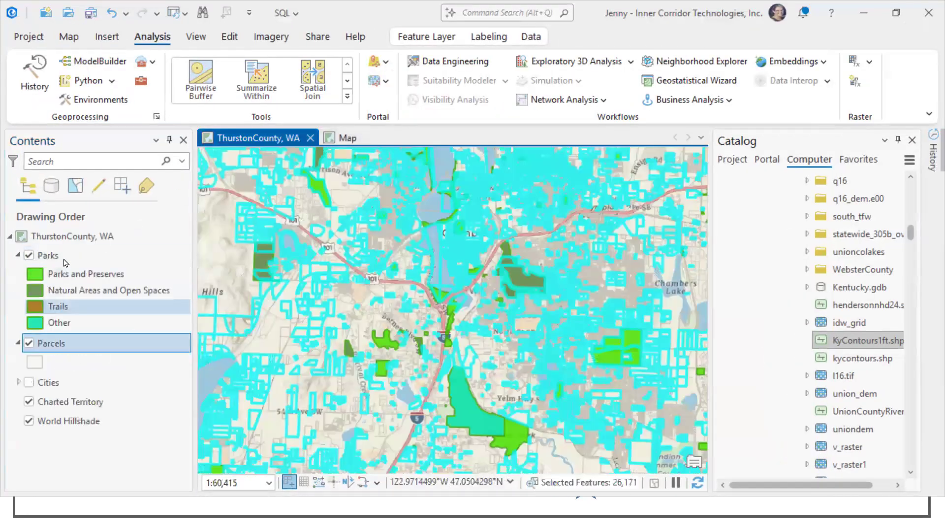
left_click(54, 254)
right_click(54, 255)
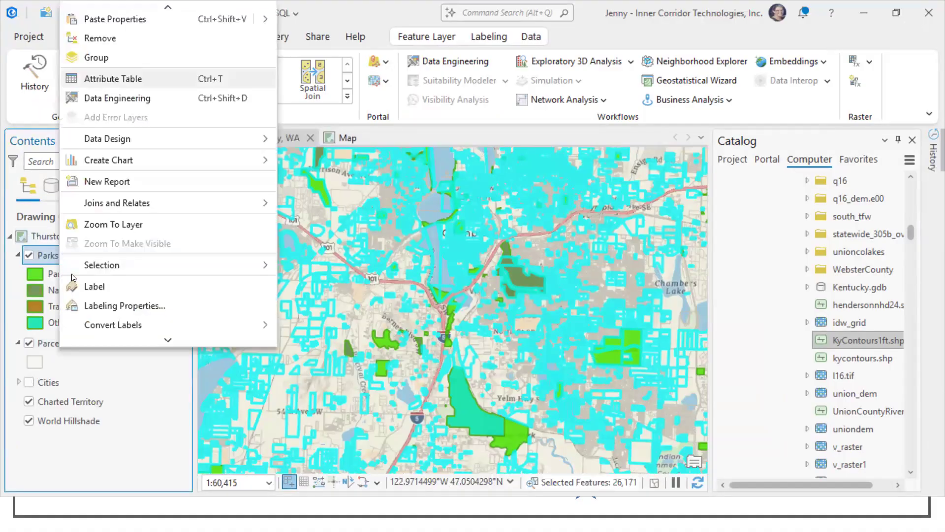
left_click(357, 18)
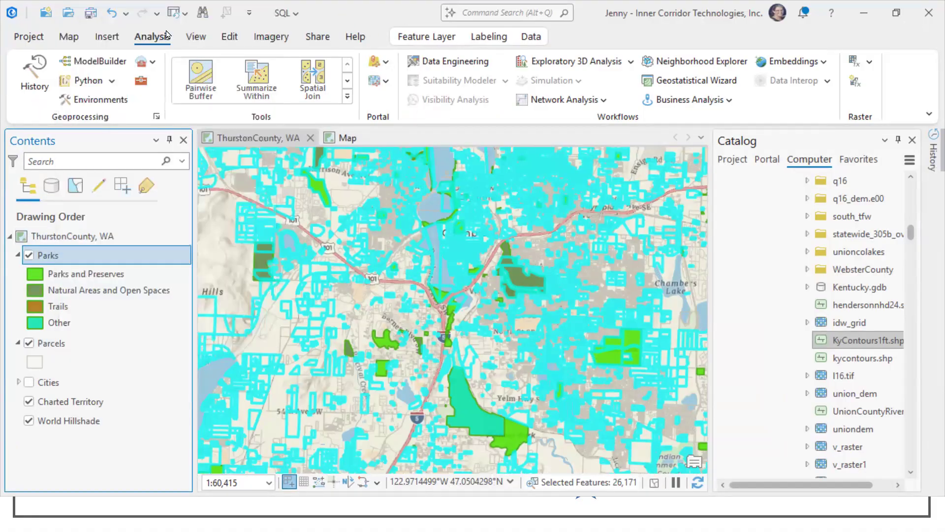
left_click(69, 36)
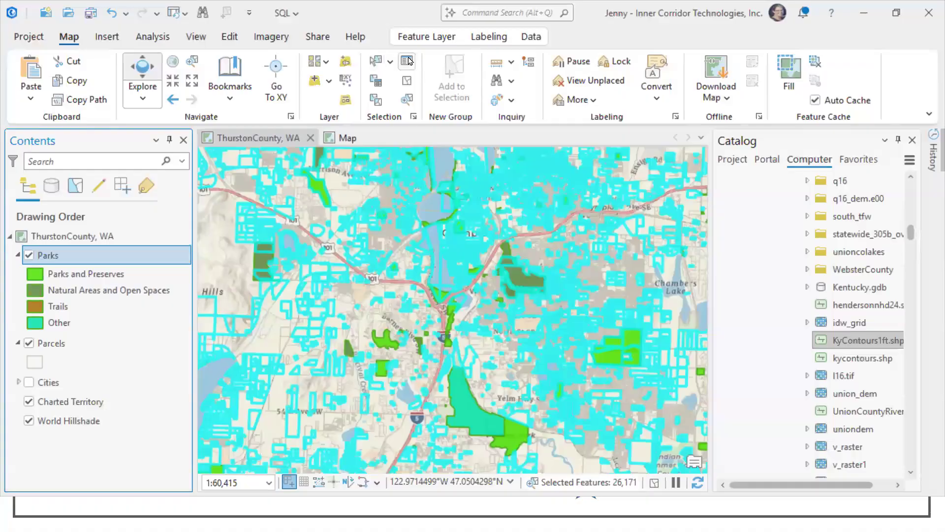
left_click(382, 80)
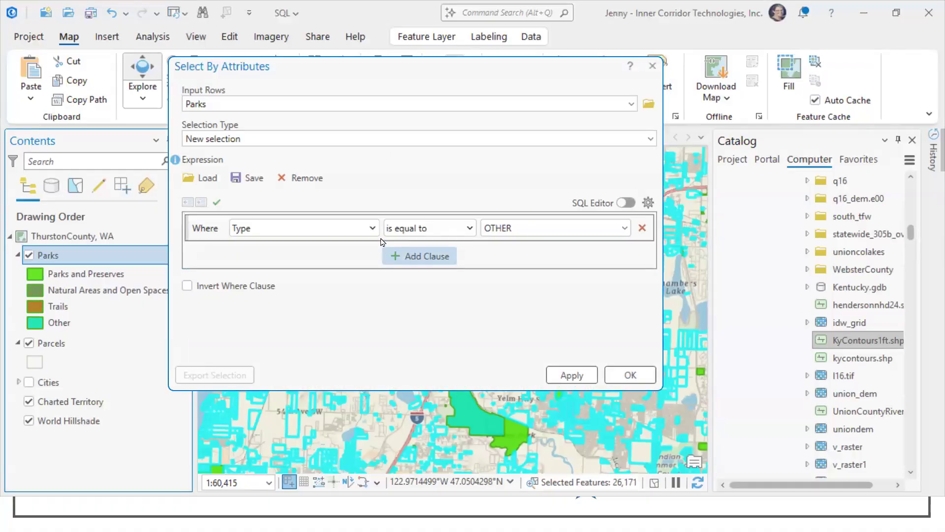
Step: Build the Parks clause where Type includes the values OTHER, DOG PARK, GOLF COURSE and HISTORIC SITE
left_click(371, 225)
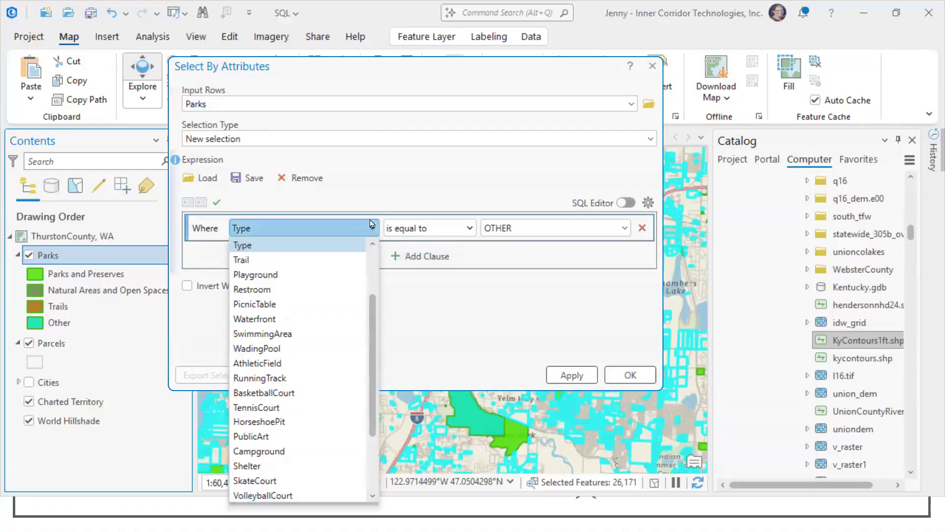
left_click(317, 246)
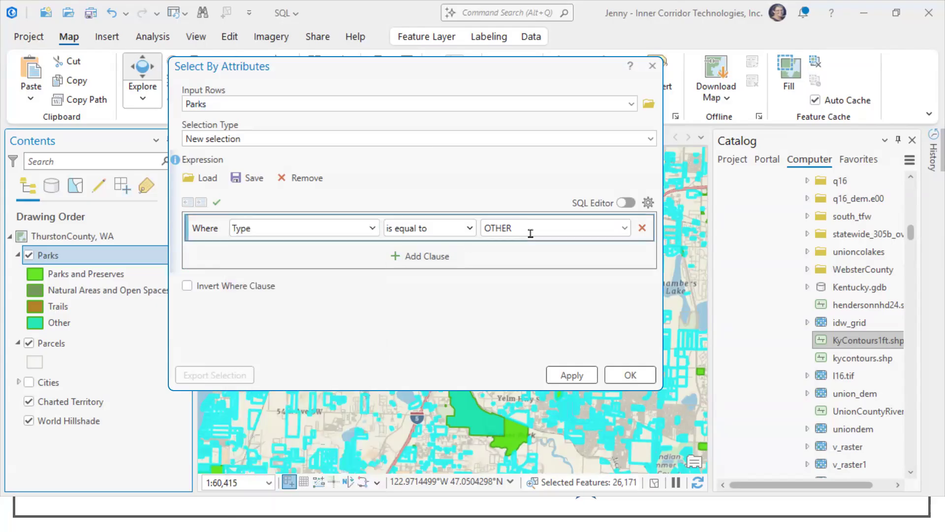
left_click(470, 230)
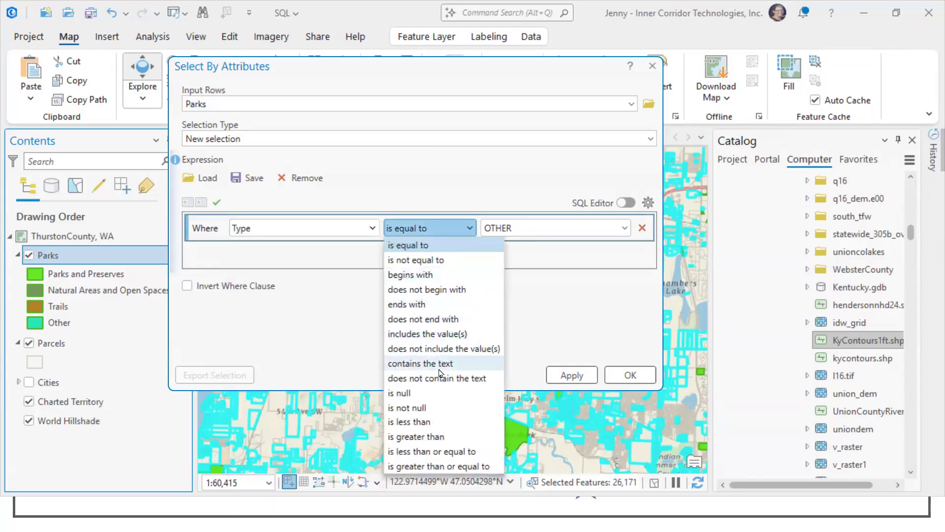
left_click(427, 334)
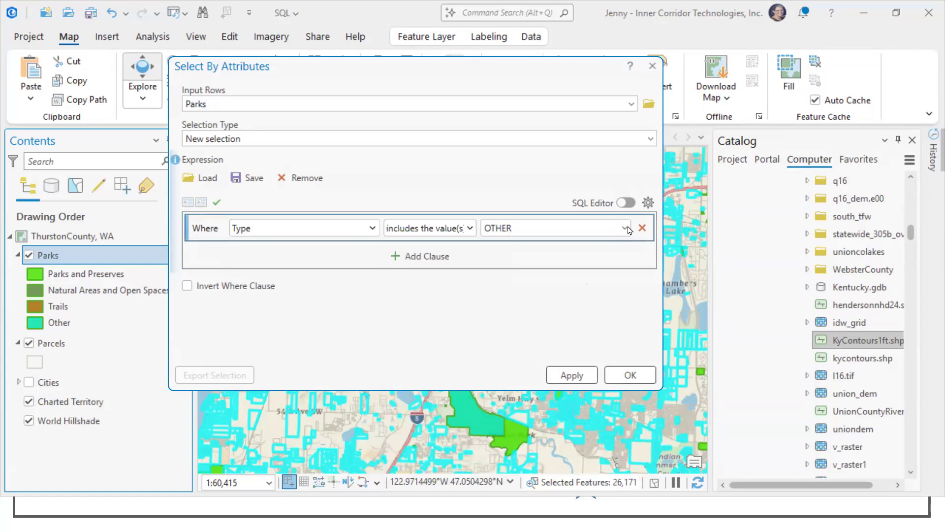
left_click(624, 228)
left_click(489, 263)
left_click(489, 278)
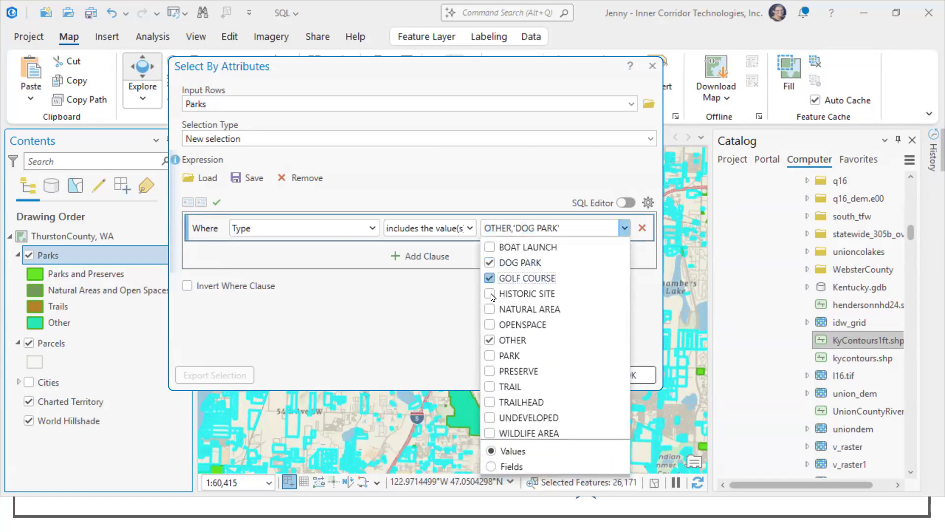
left_click(489, 294)
left_click(482, 366)
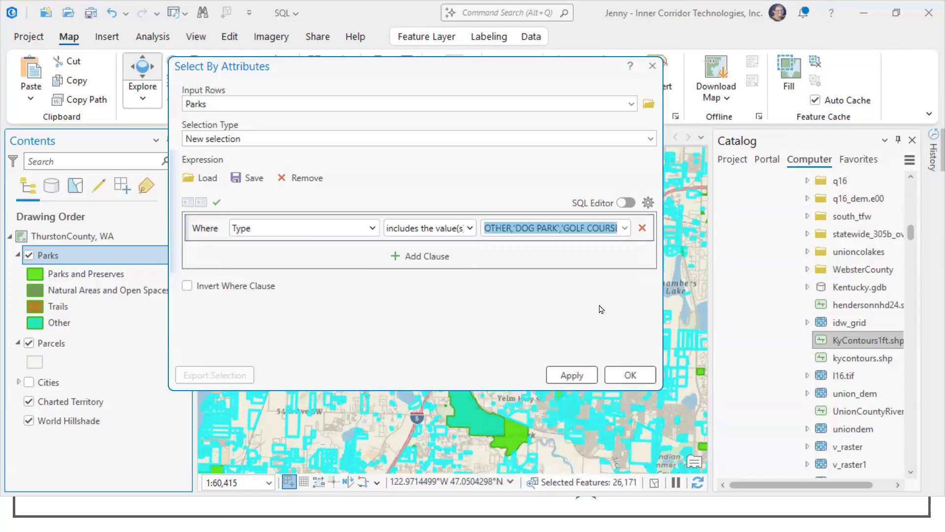
Step: Edit the Parks expression as SQL, wrapping the field name so it reads upper(Type) before the IN list
left_click(626, 203)
left_click(205, 222)
type("up")
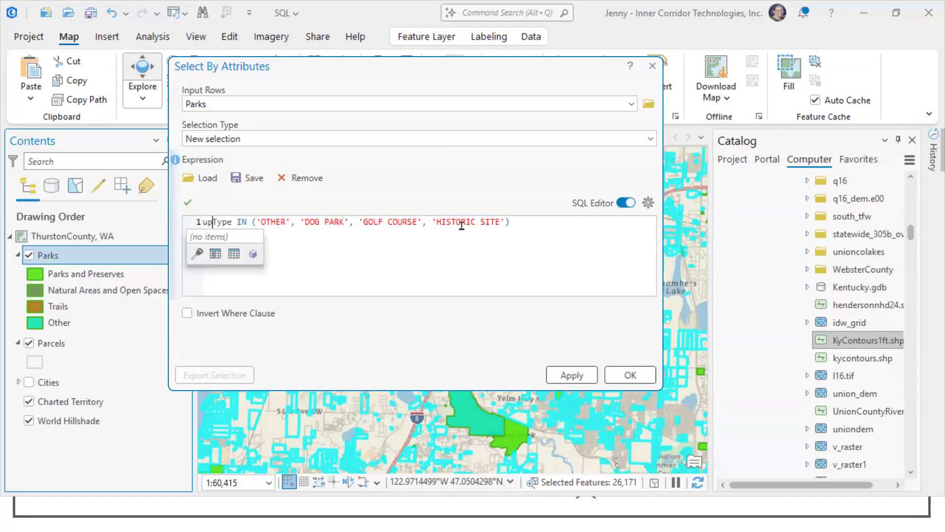
type("per(")
key("Right")
type(")")
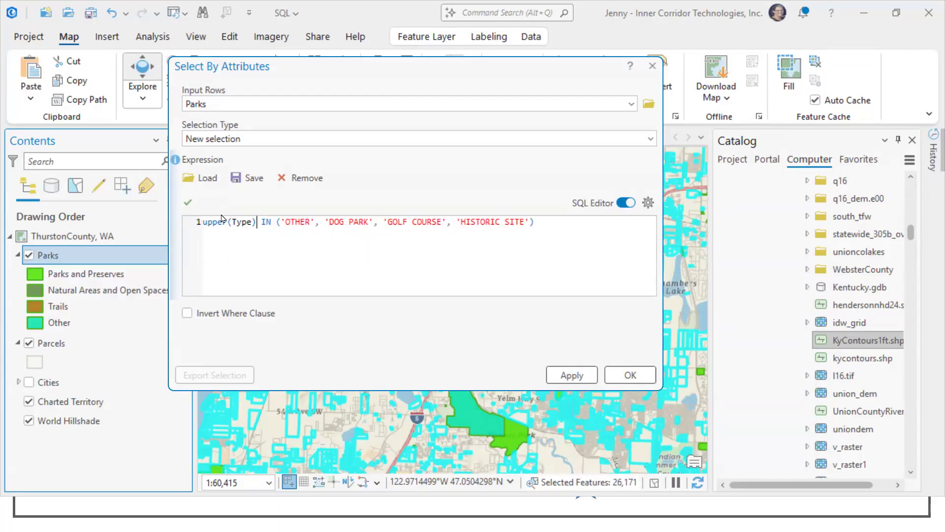
Step: Enlarge the expression text to check its syntax, then apply it as a new selection on Parks and return to the slides
left_click(227, 257)
scroll(274, 275, "up", 4)
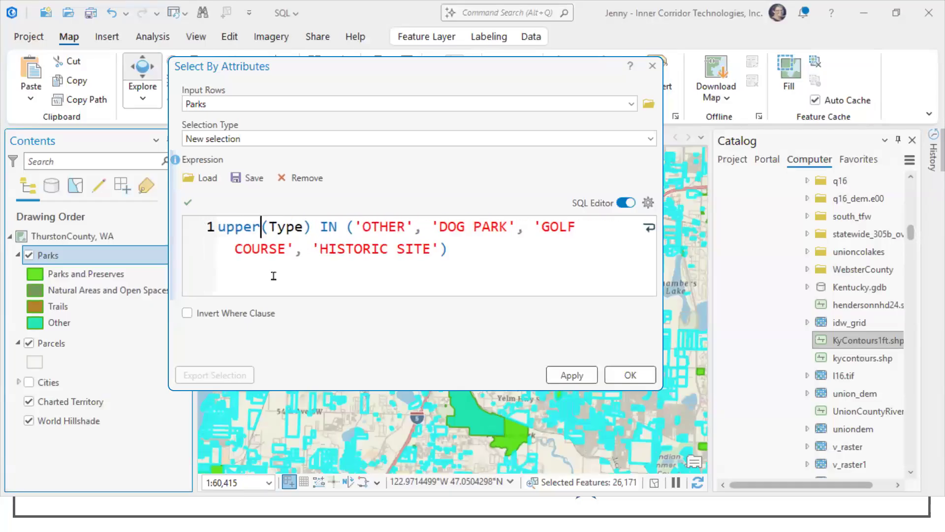
left_click(450, 248)
left_click(326, 228, "shift")
left_click(367, 270)
left_click_drag(355, 226, 363, 227)
left_click(572, 375)
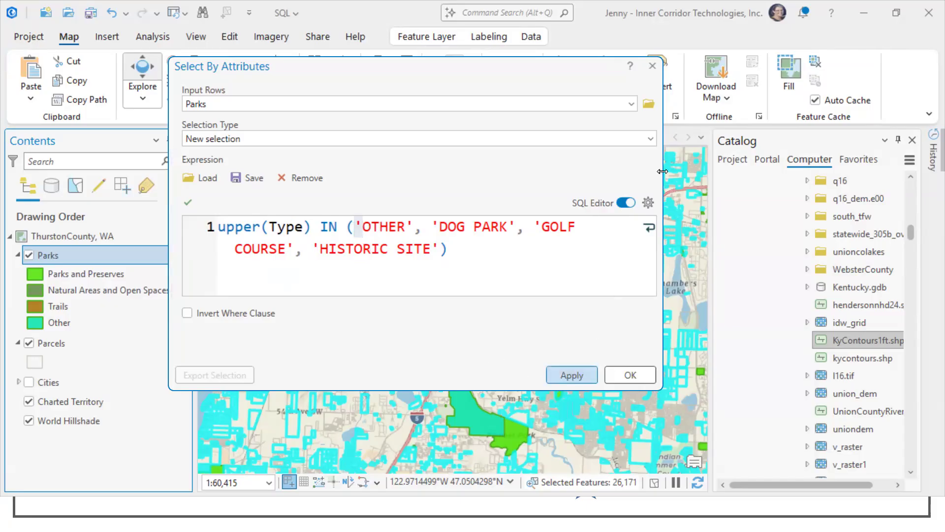
left_click(655, 68)
left_click(864, 13)
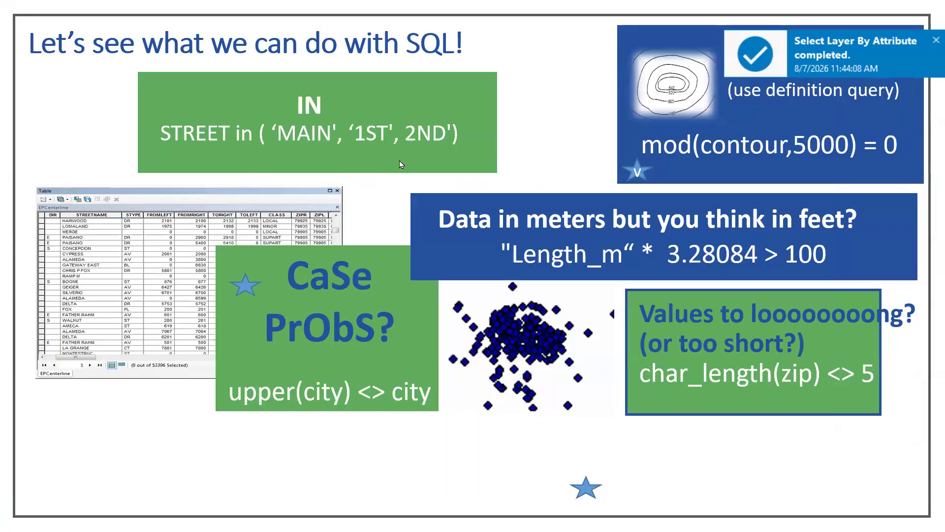
left_click(389, 245)
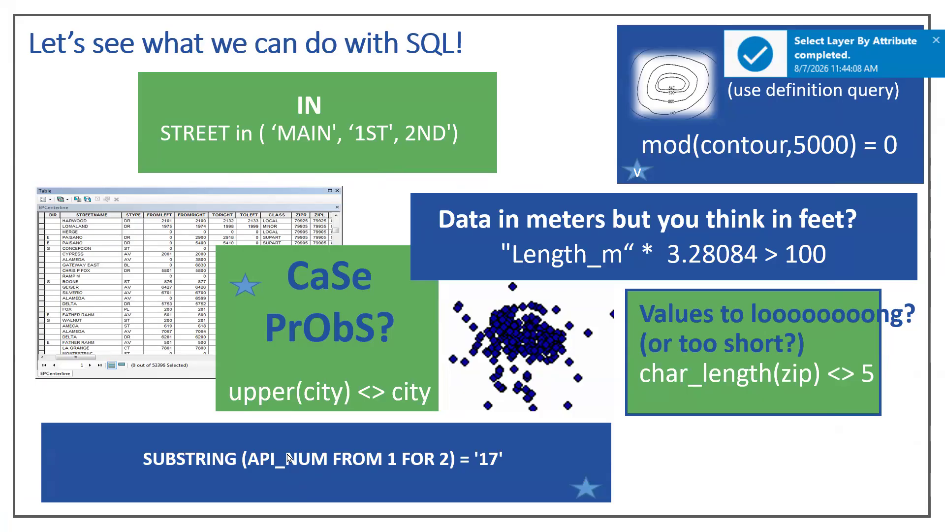